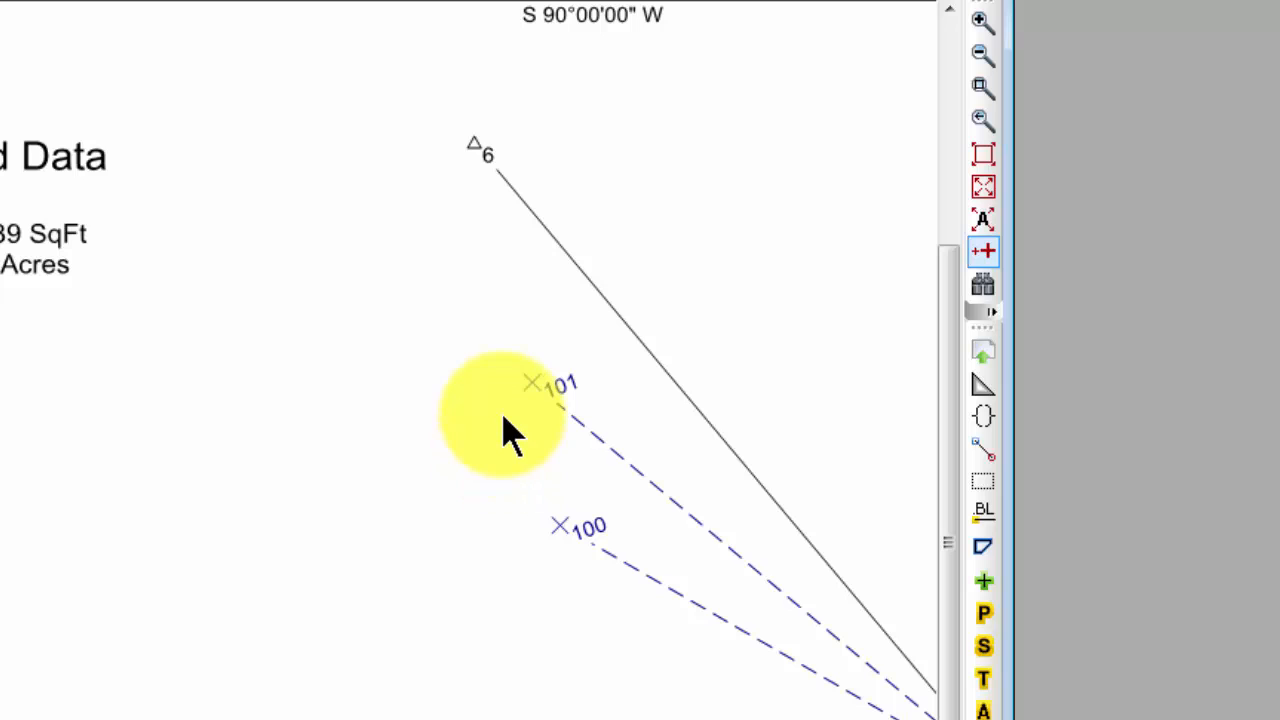
Start adding points to a new traverse named House, appended to the end of the traverse list
right_click(336, 222)
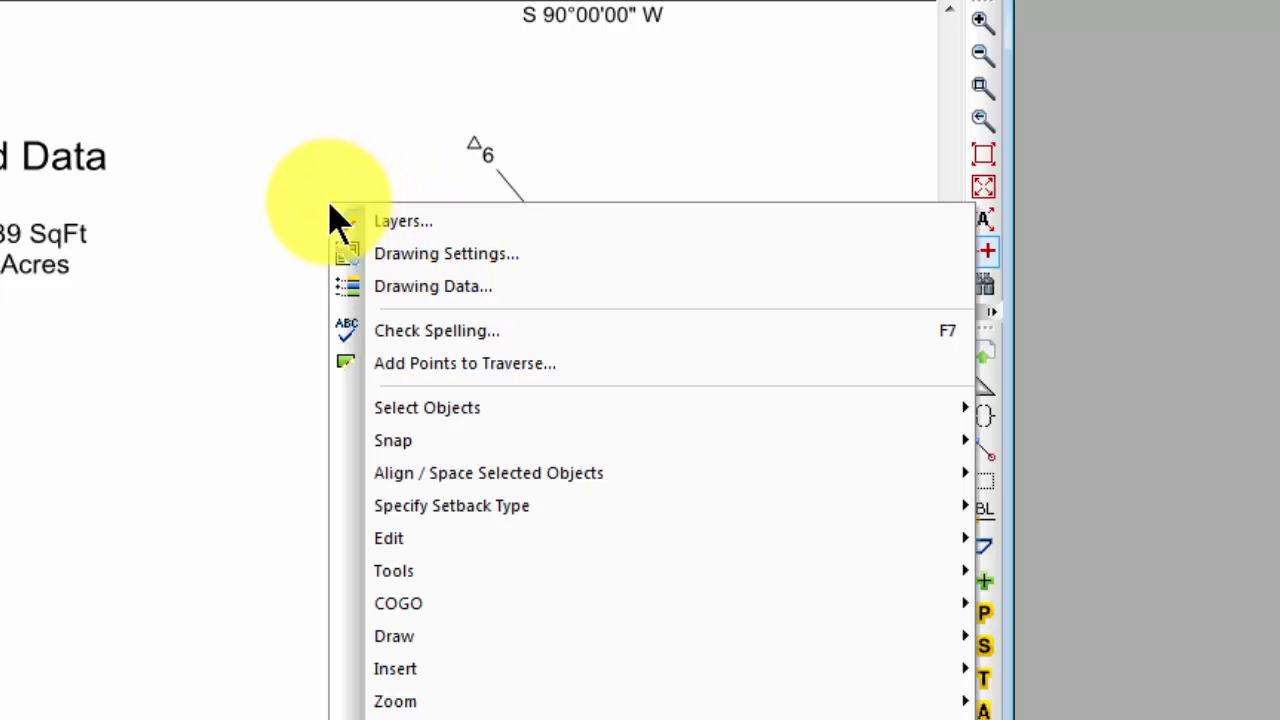
left_click(449, 363)
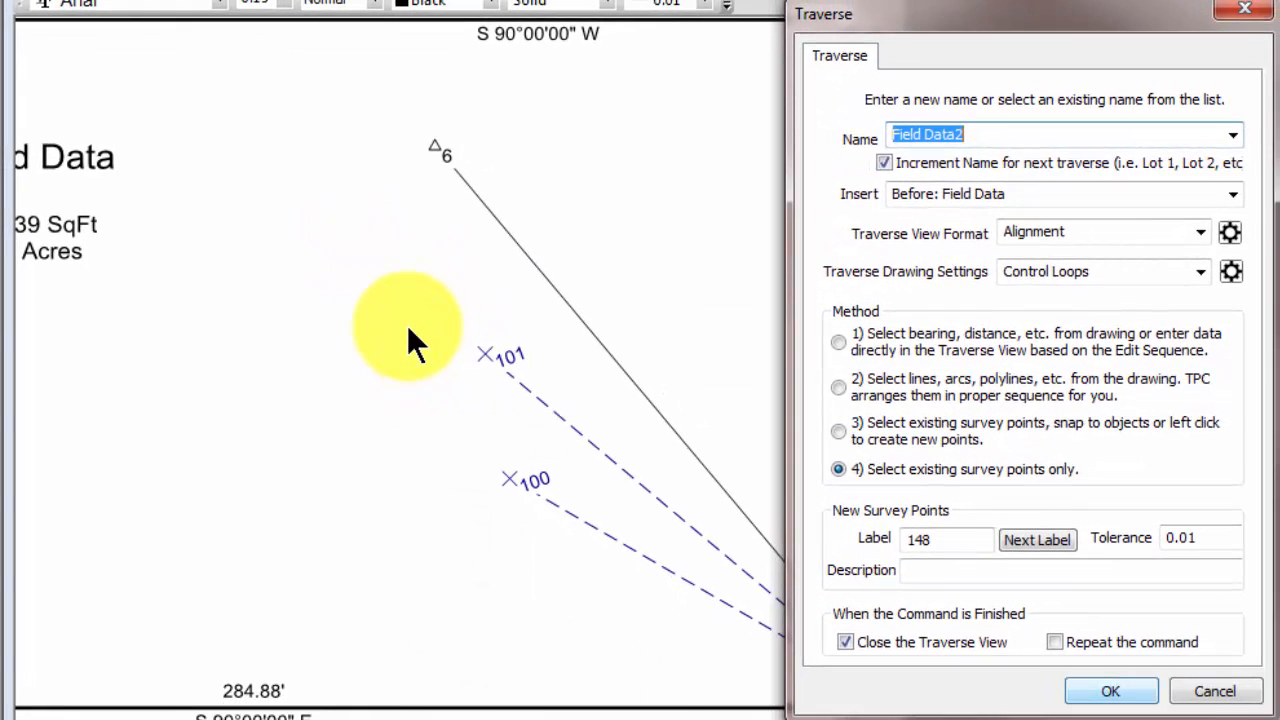
type("House")
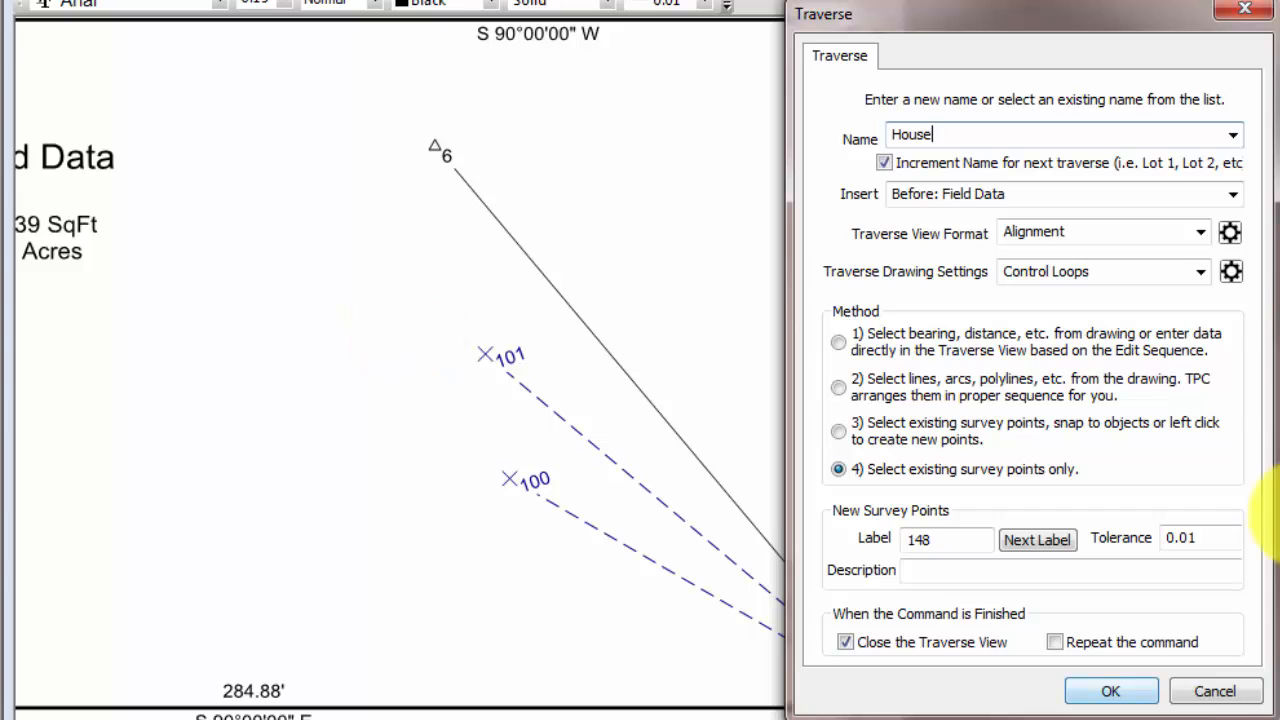
left_click(1230, 192)
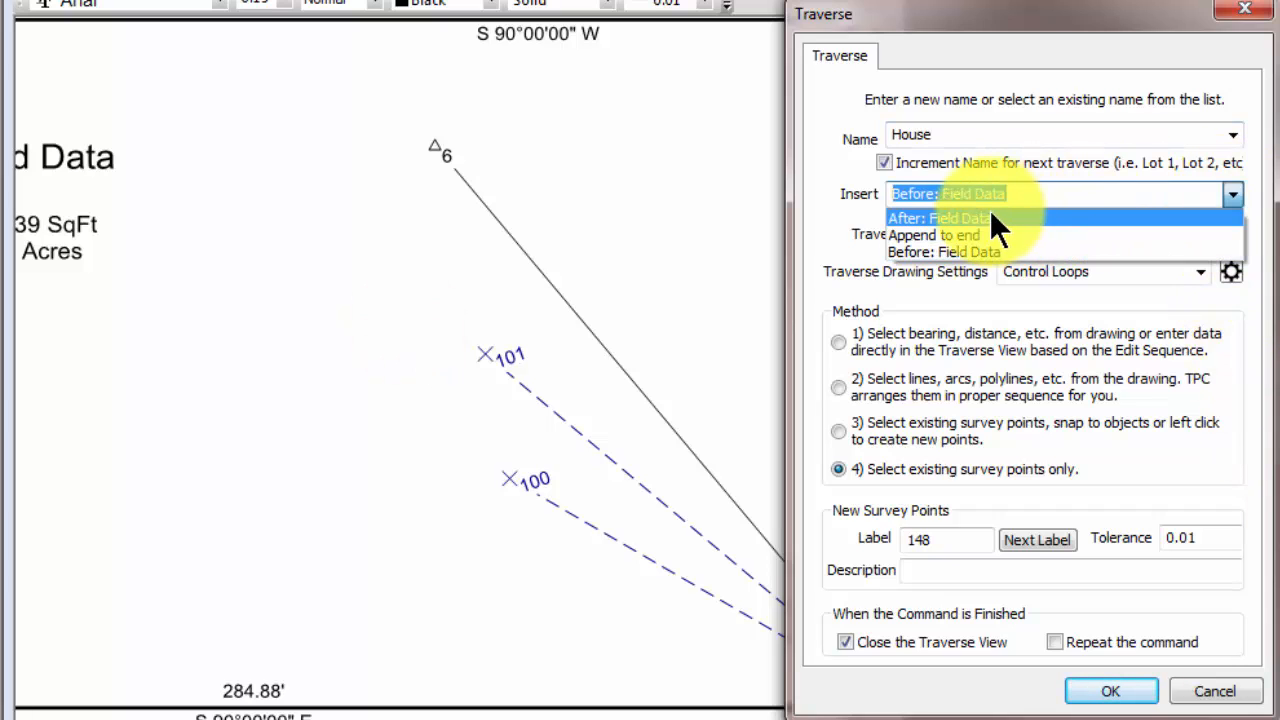
left_click(975, 230)
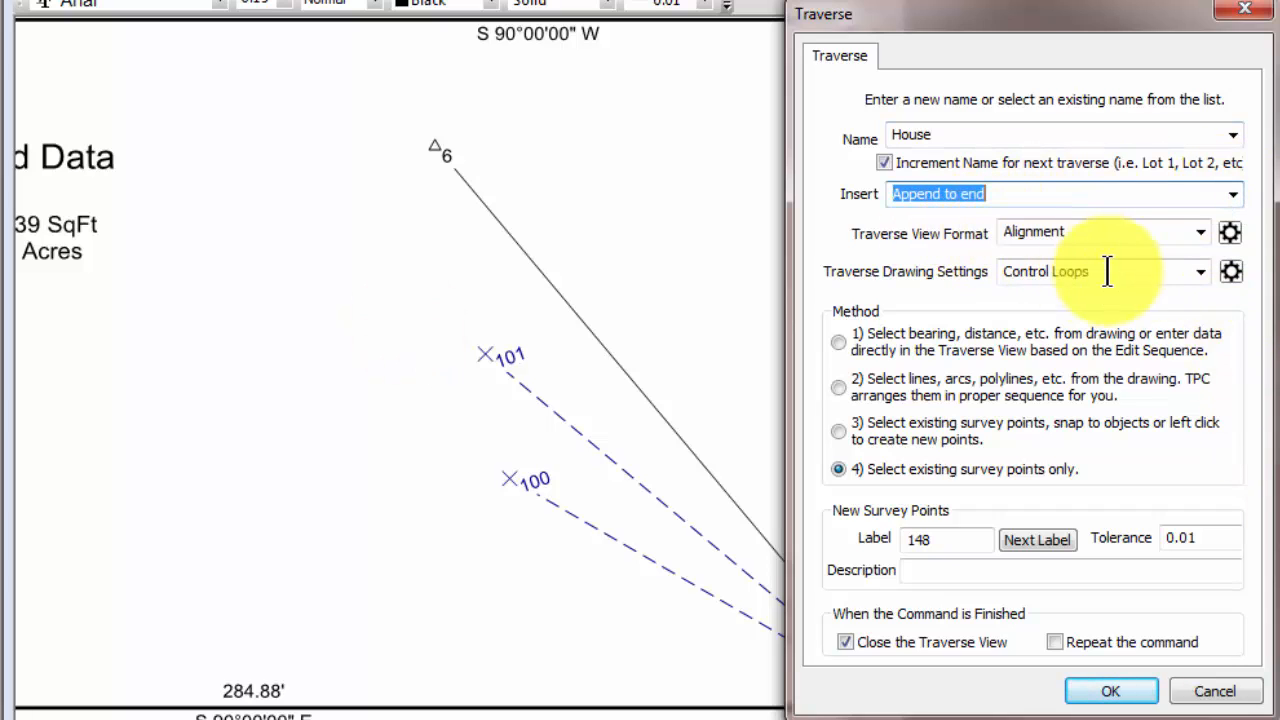
Use the Foundation view format and the Foundations drawing settings for the House traverse
left_click(1200, 233)
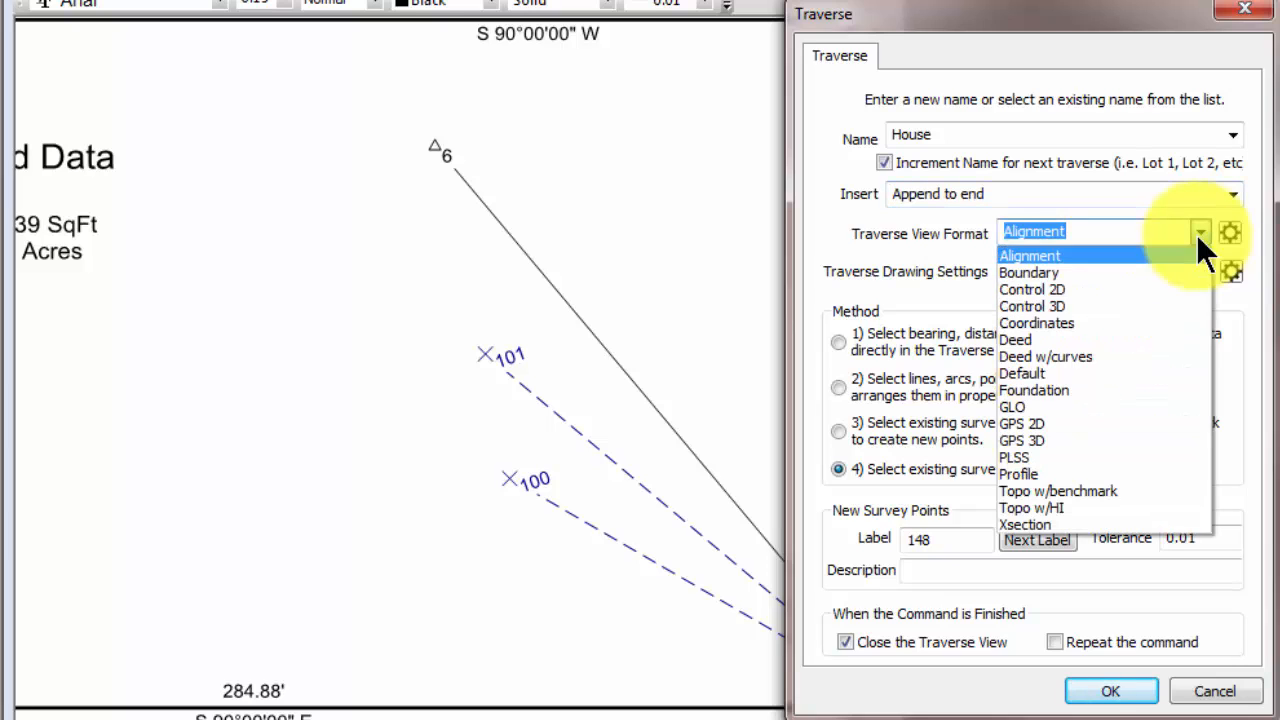
left_click(1053, 388)
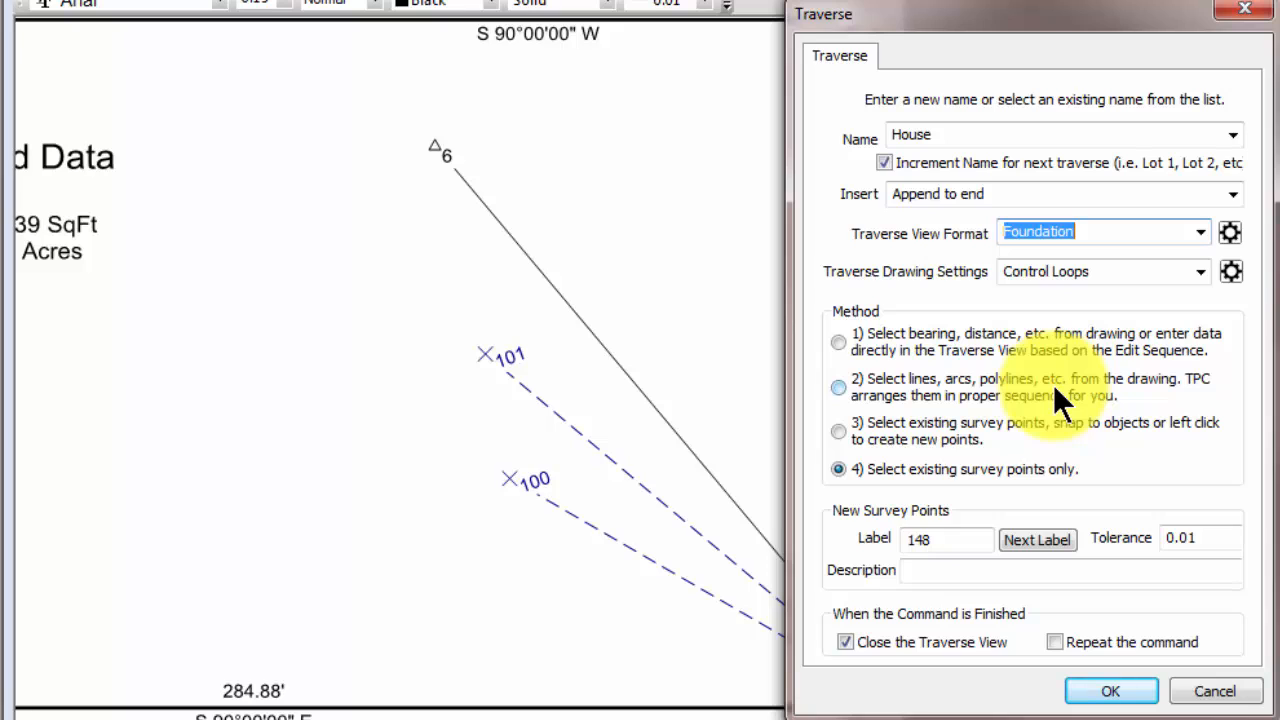
left_click(1200, 271)
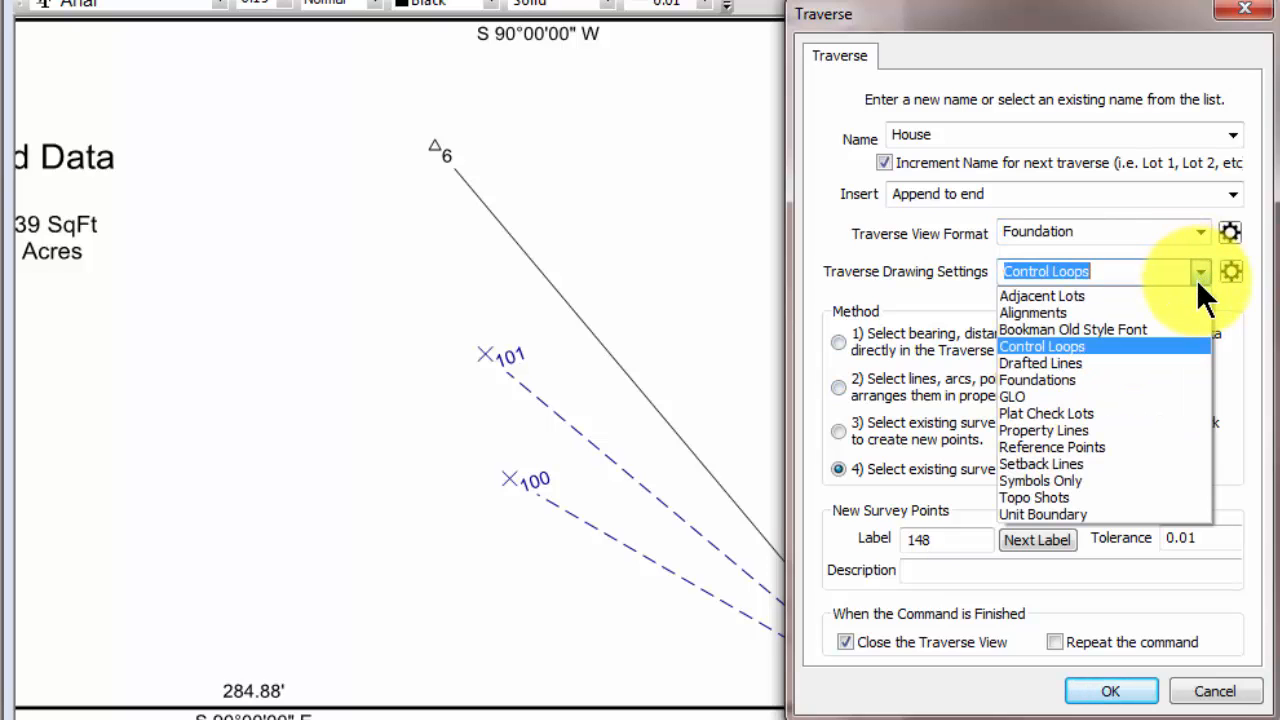
left_click(1084, 379)
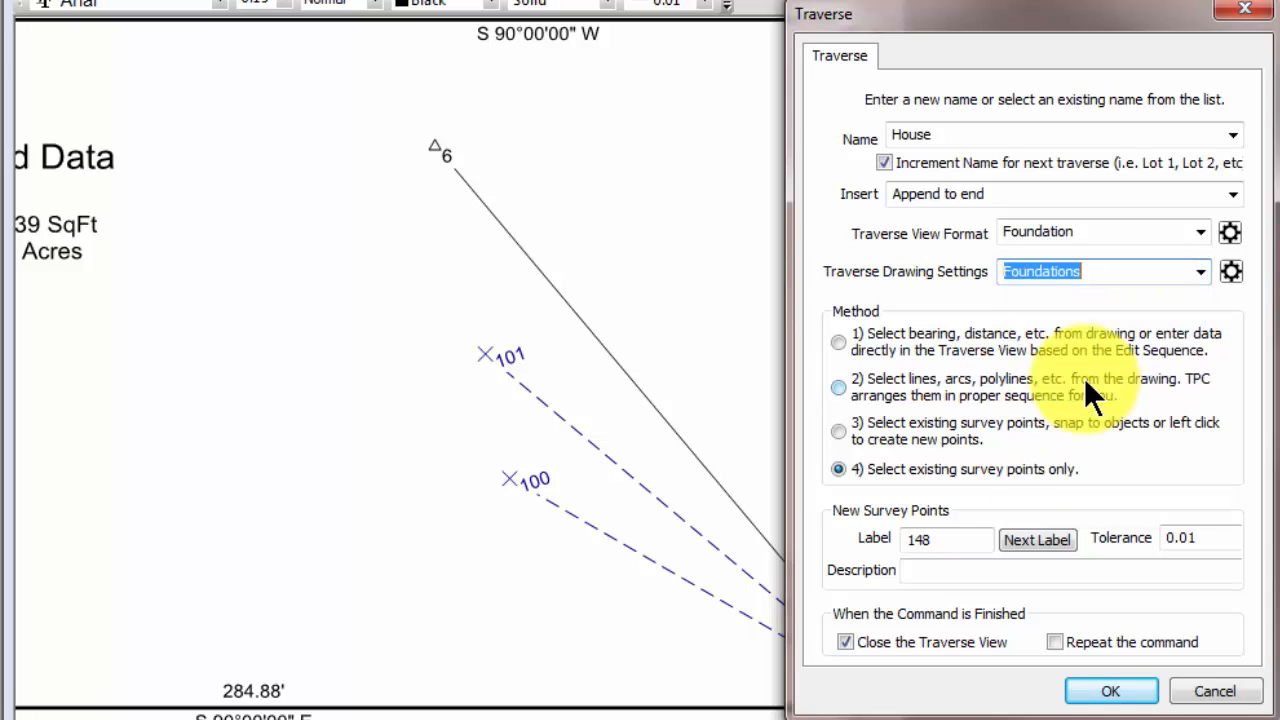
Accept custom drawing settings for House and create the traverse, keeping its traverse view open when the command finishes
left_click(1230, 272)
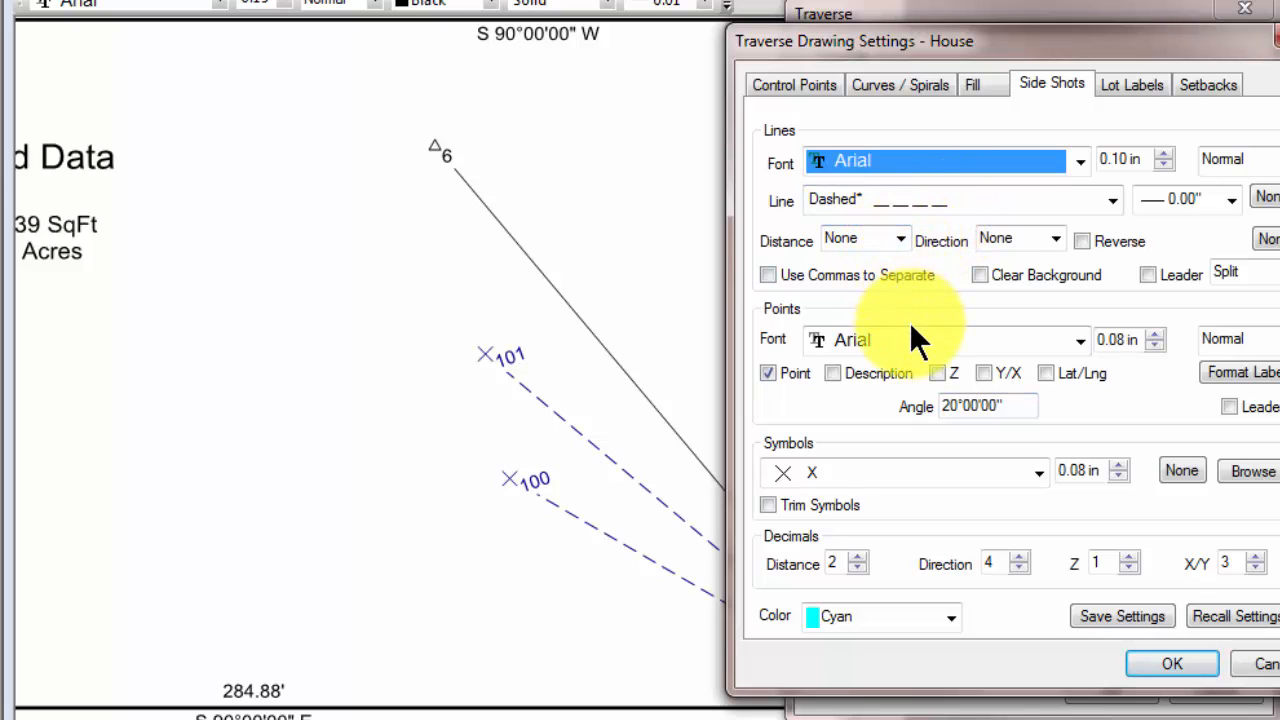
left_click(1172, 666)
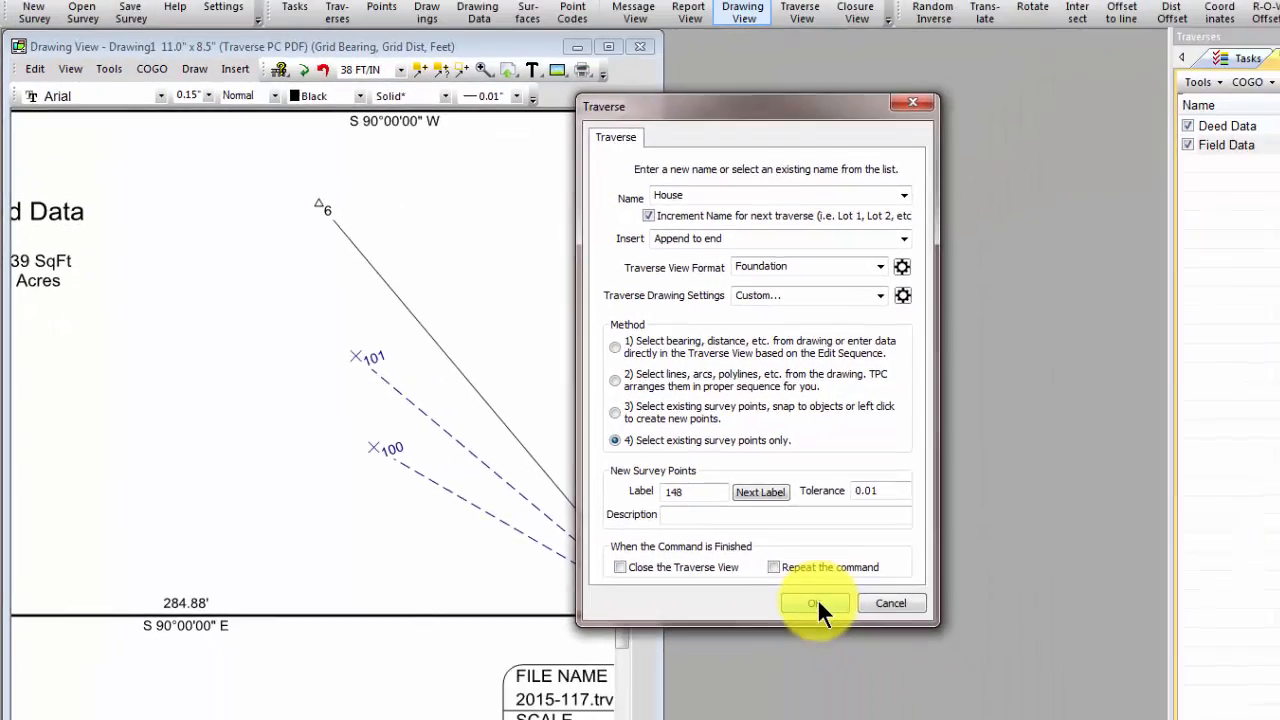
left_click(817, 601)
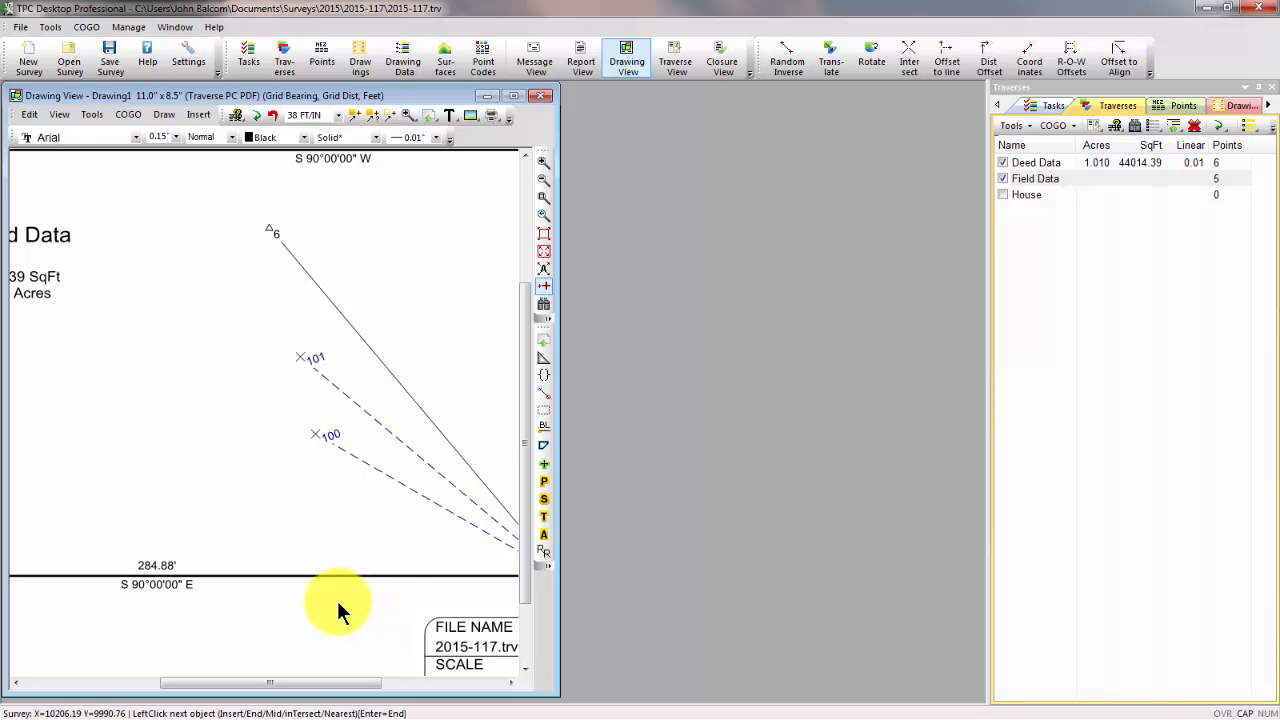
Add existing survey points 100 and 101 to the House traverse from the drawing and end the point selection
left_click(327, 436)
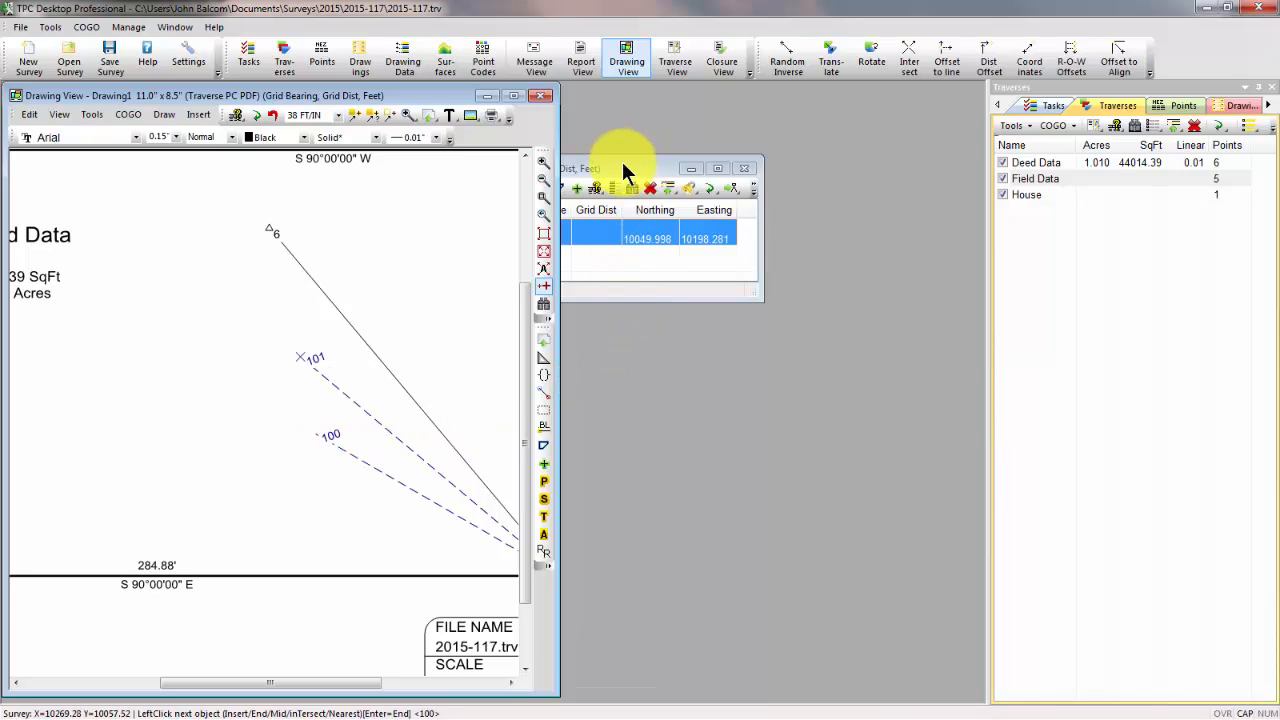
left_click_drag(623, 170, 834, 113)
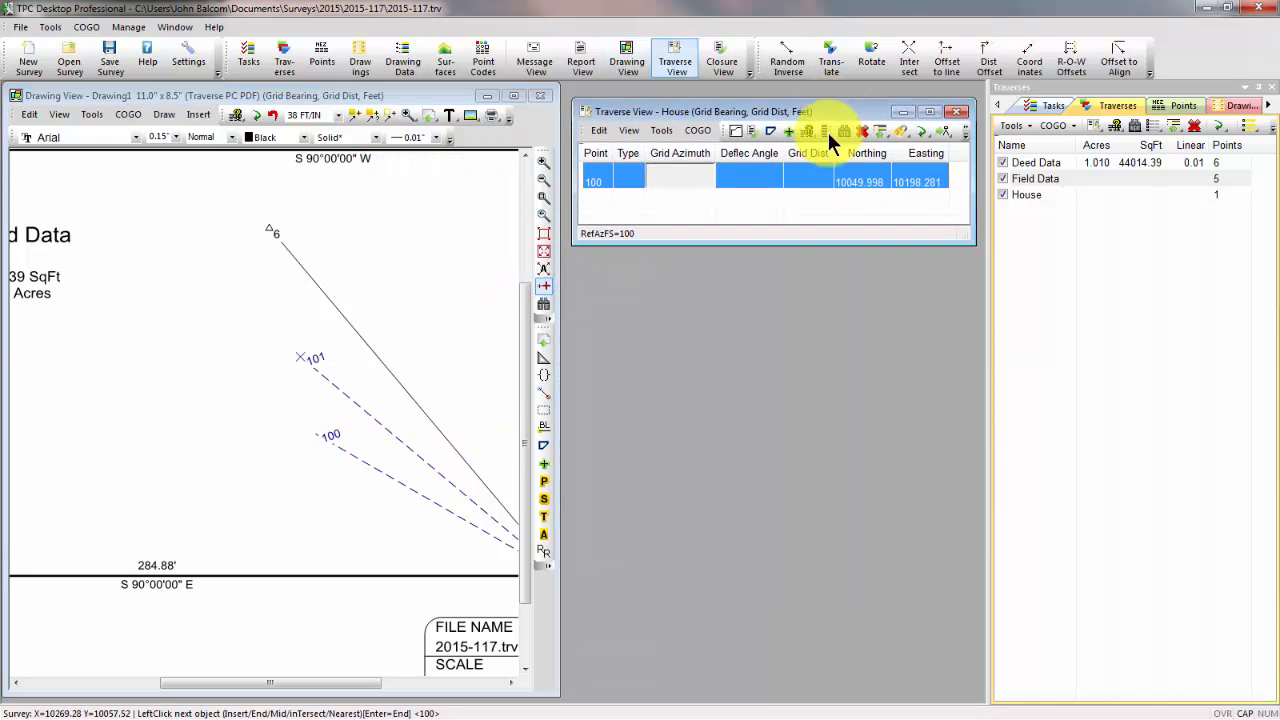
left_click(410, 95)
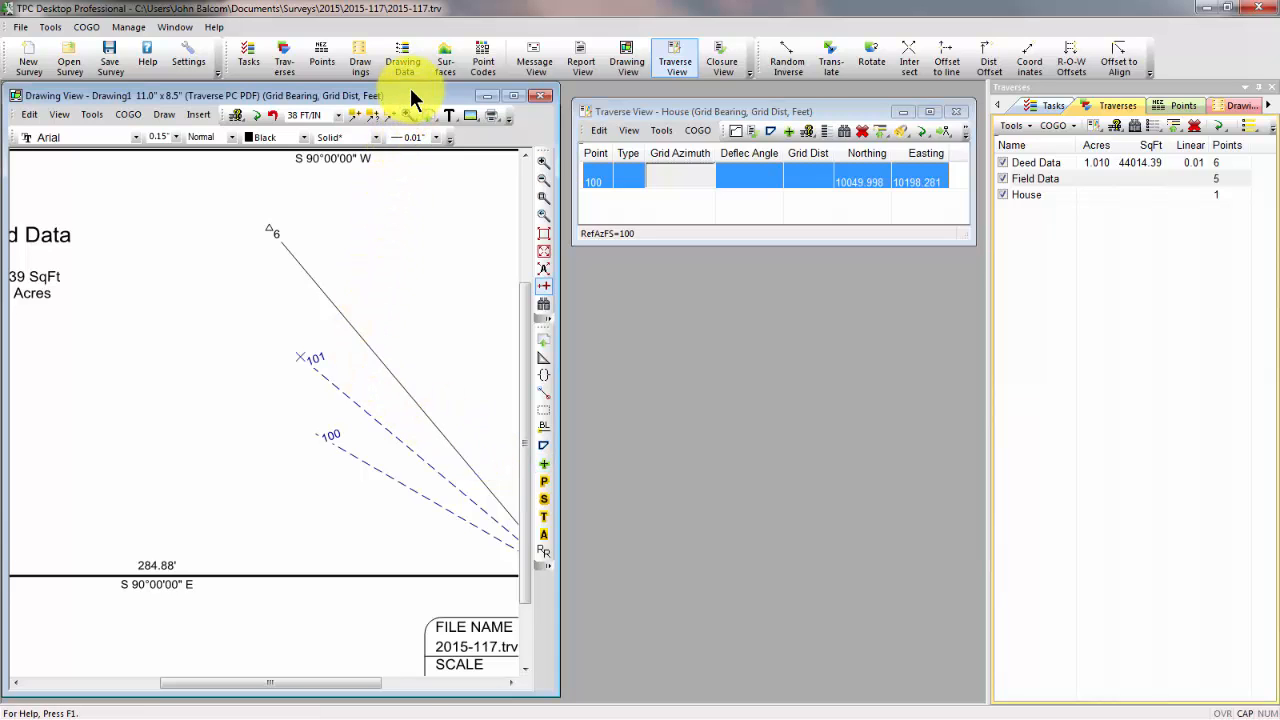
left_click(320, 358)
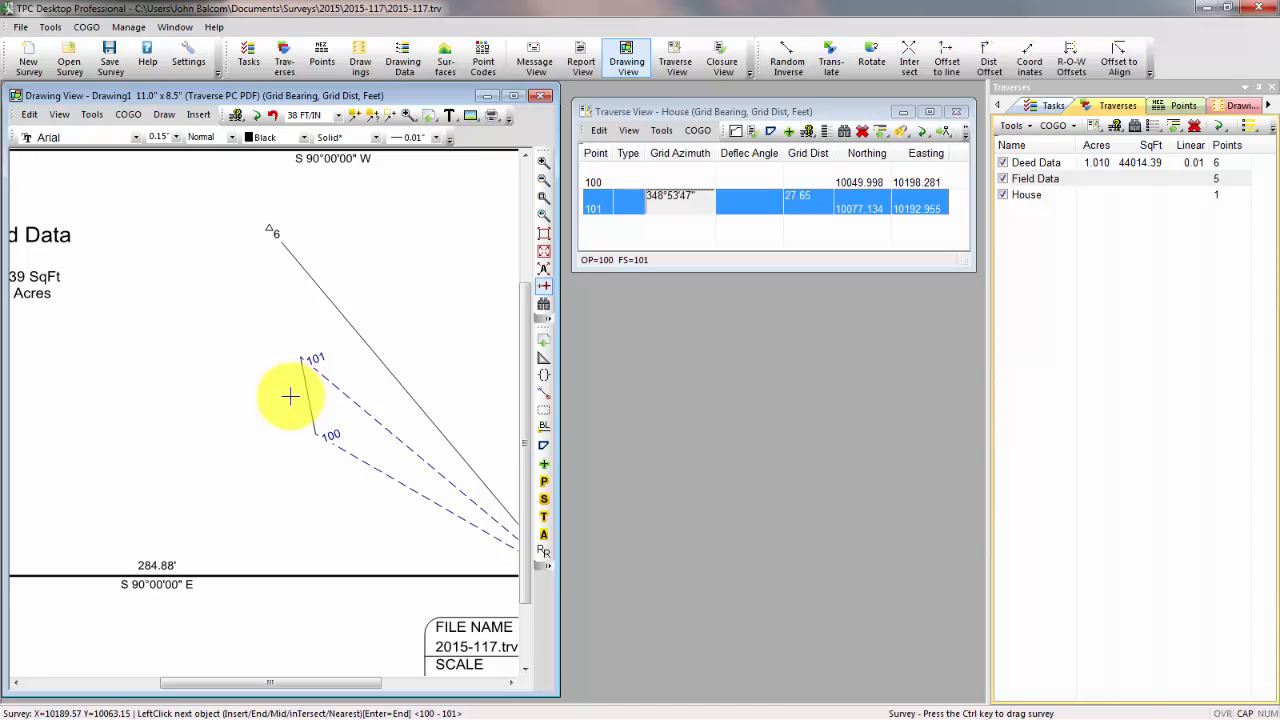
key("Return")
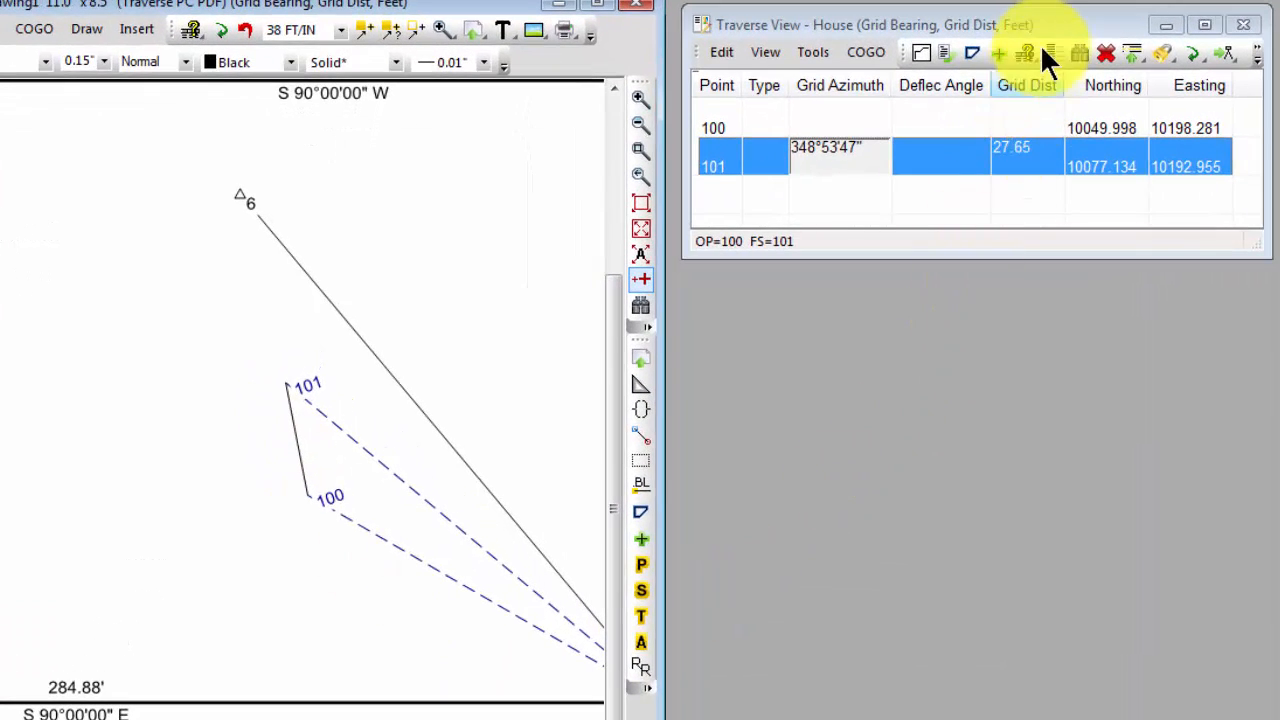
Display the House traverse with a single row per point and enlarge its window to show more rows
left_click(1048, 22)
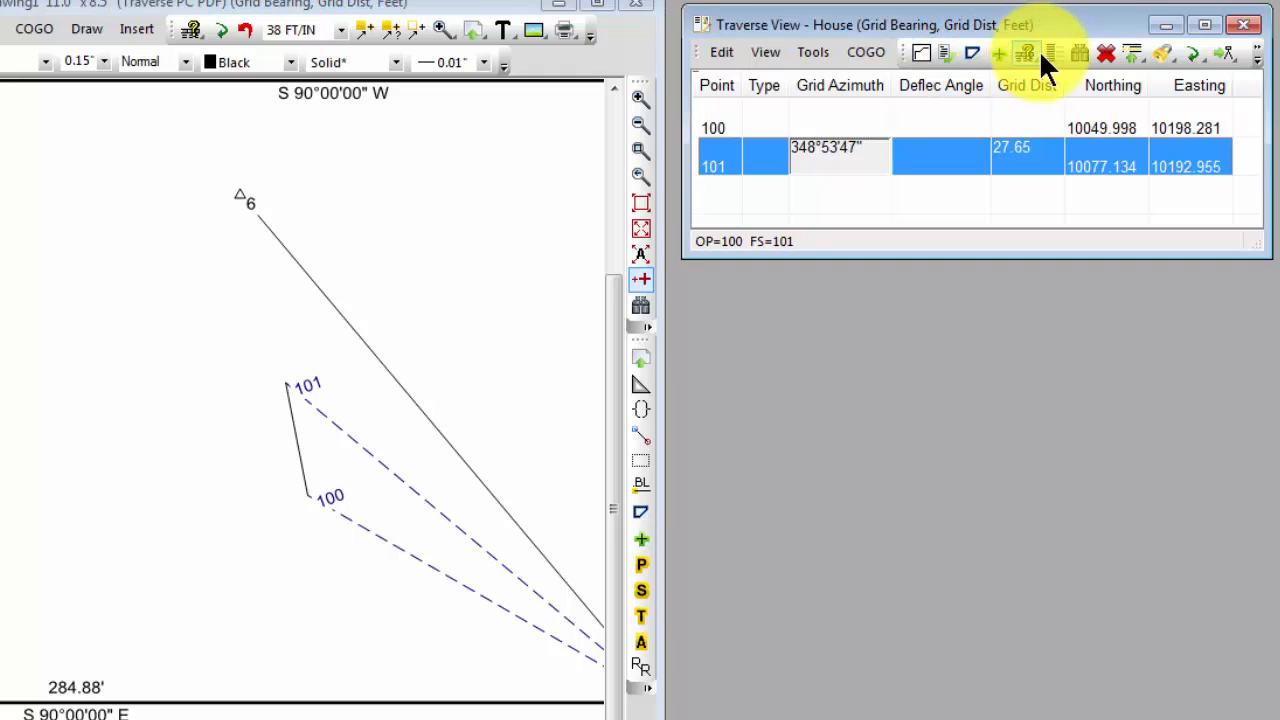
left_click(1050, 53)
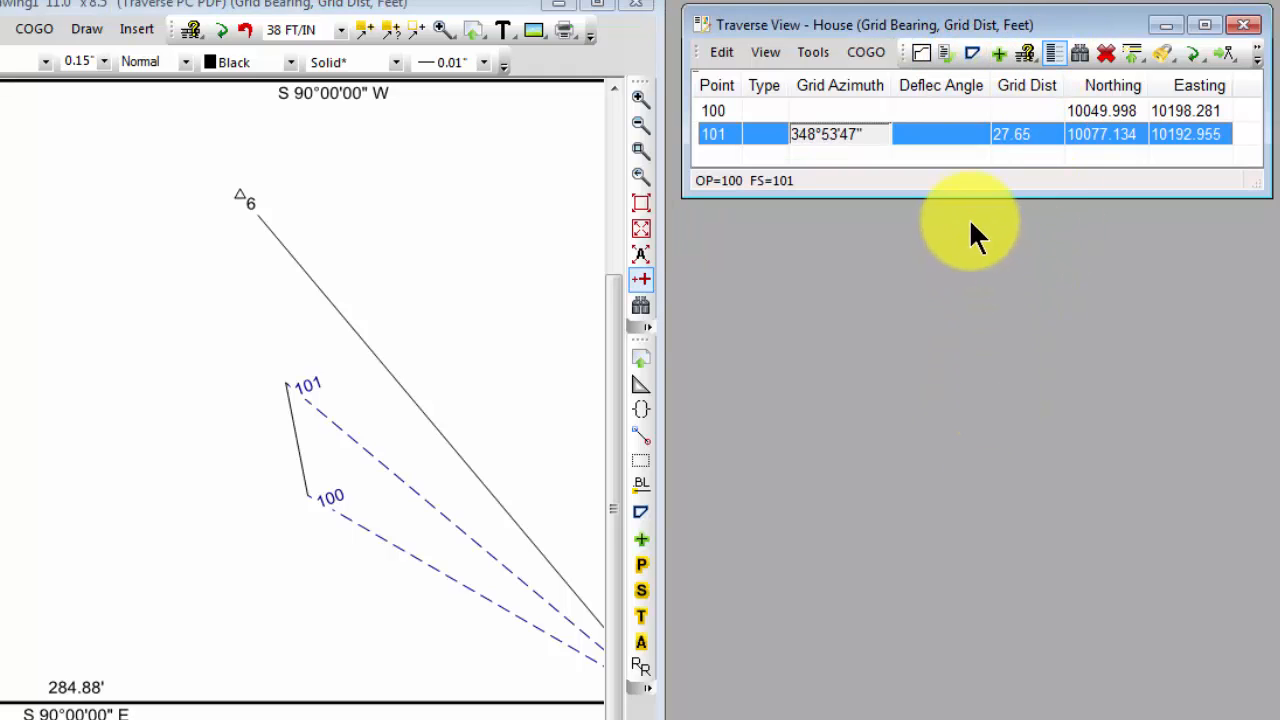
left_click_drag(968, 198, 977, 354)
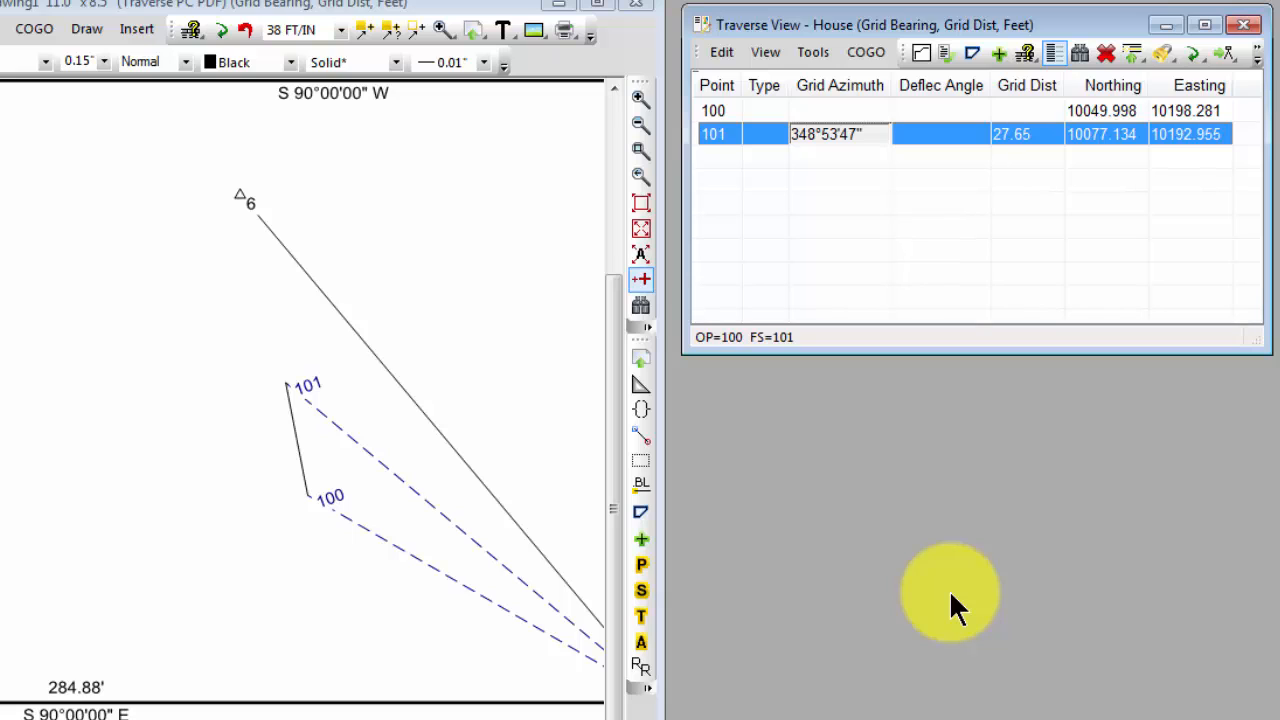
Add a new point labelled H102 after point 101 in the House traverse
key("Return")
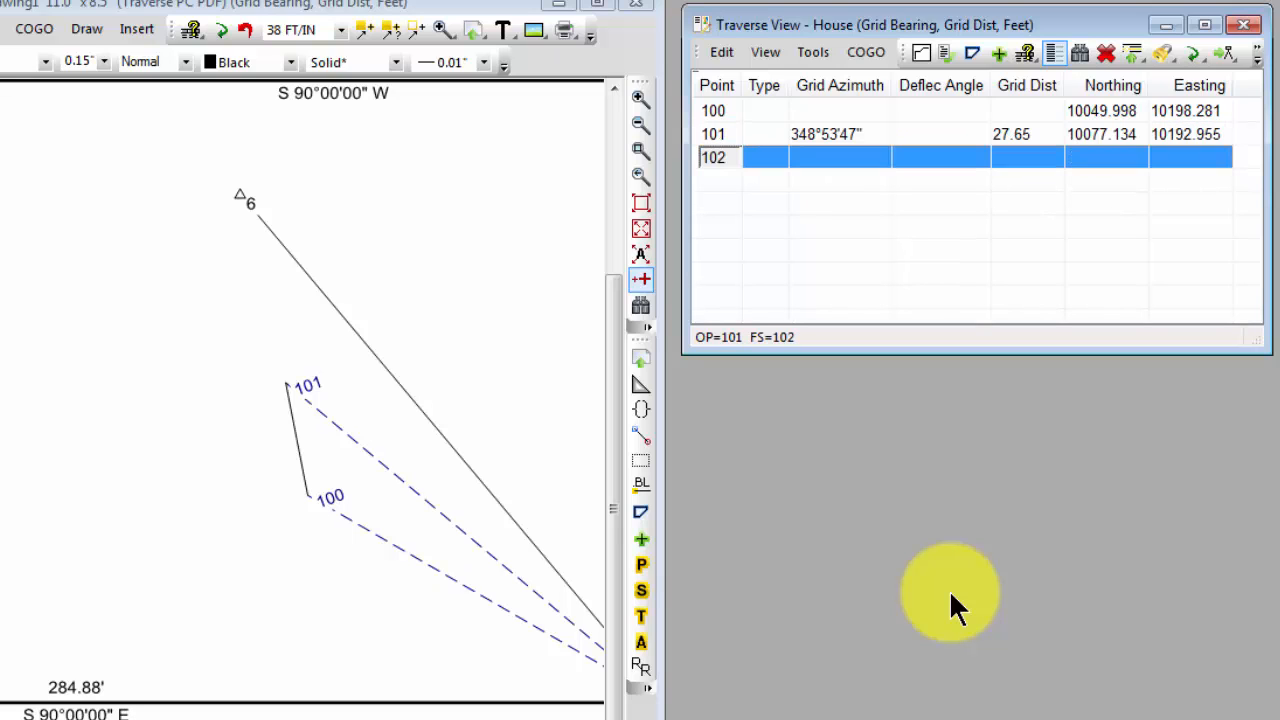
type("H102")
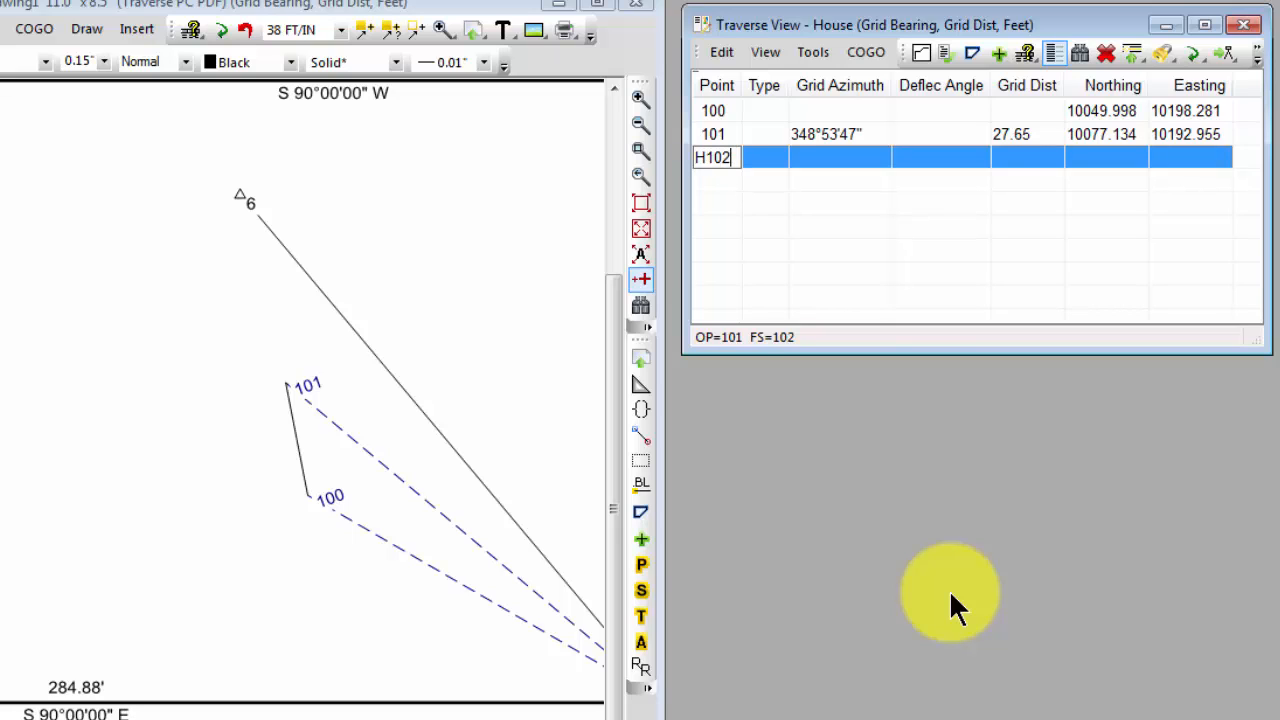
key("Tab")
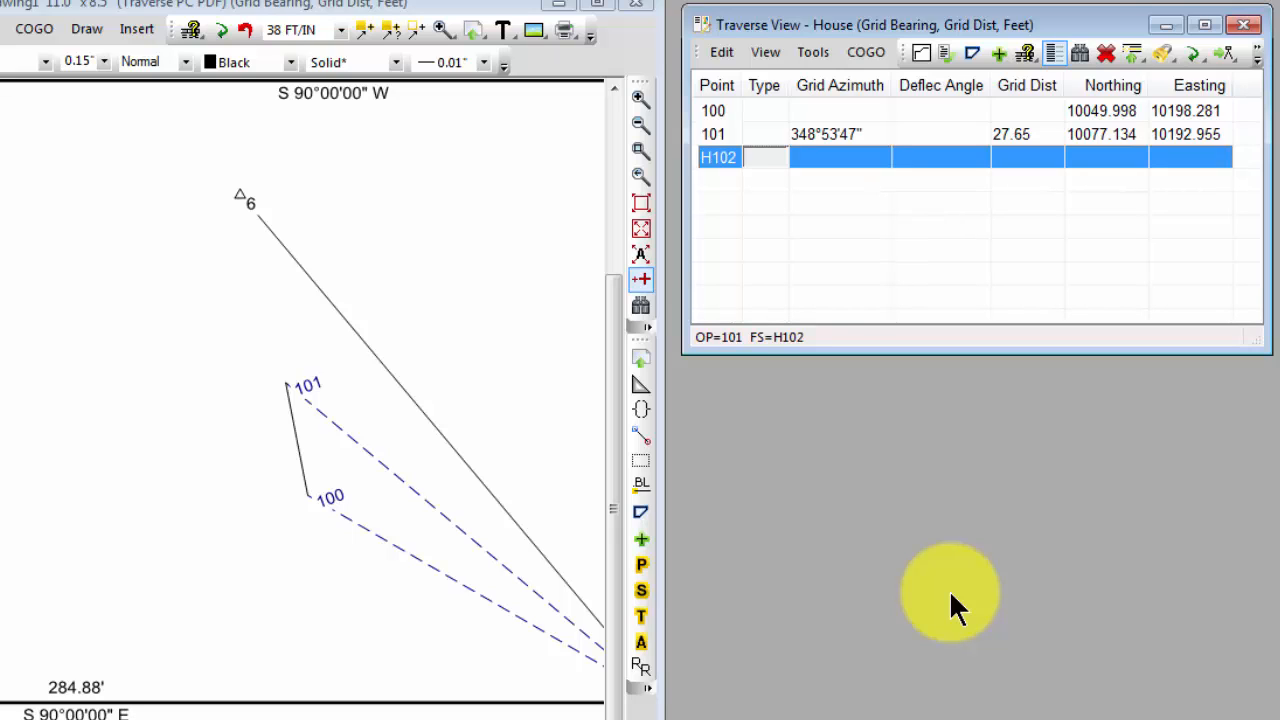
key("Tab")
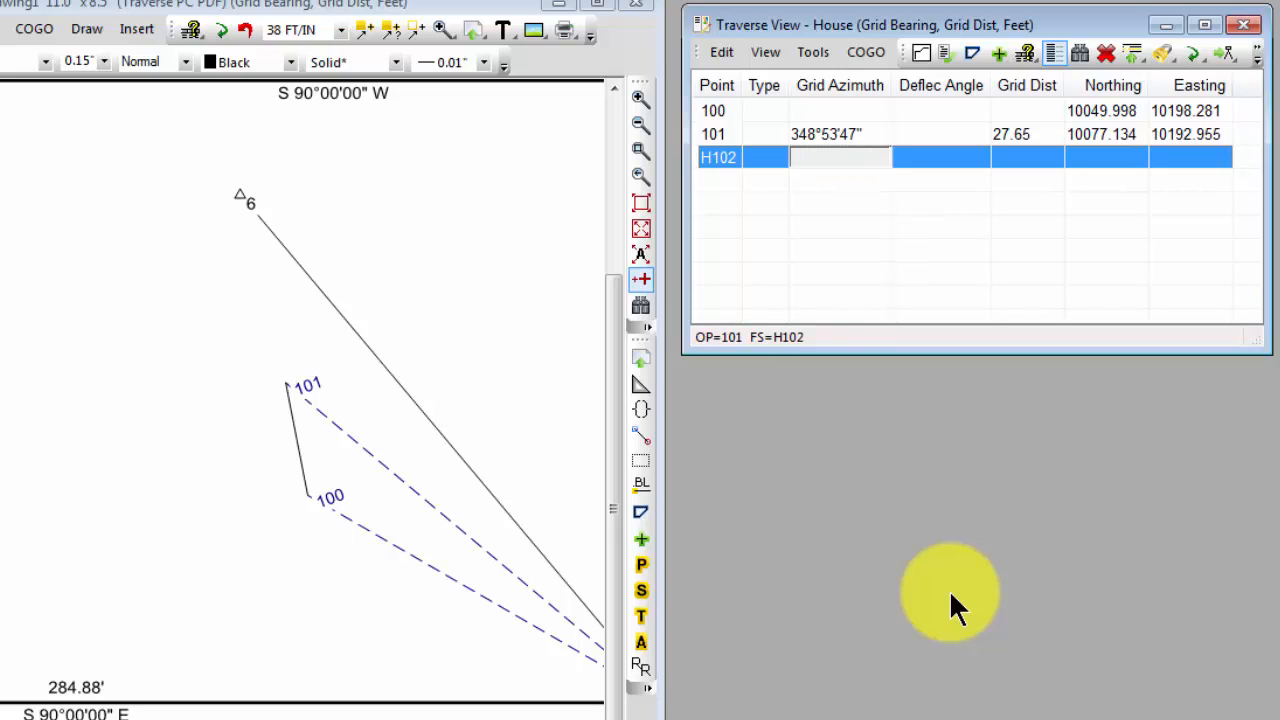
key("Tab")
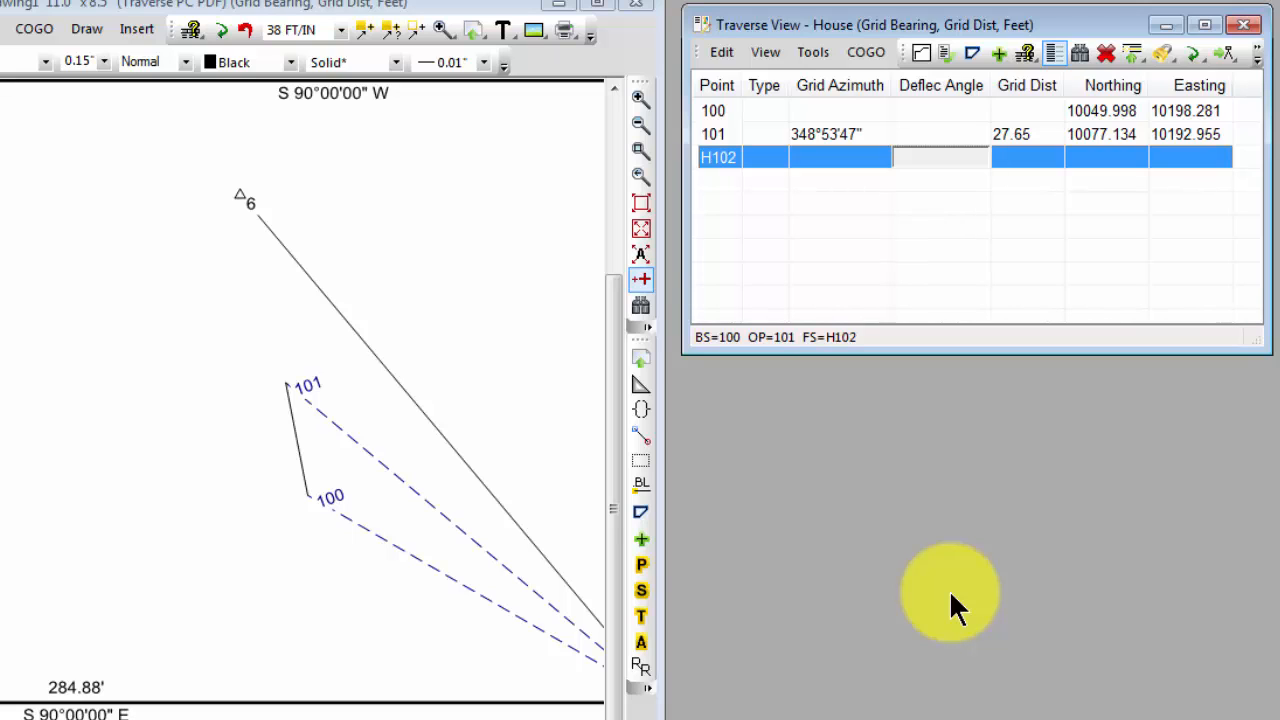
Remove the north azimuth code A from the House traverse's edit sequence, leaving LH
left_click(1025, 52)
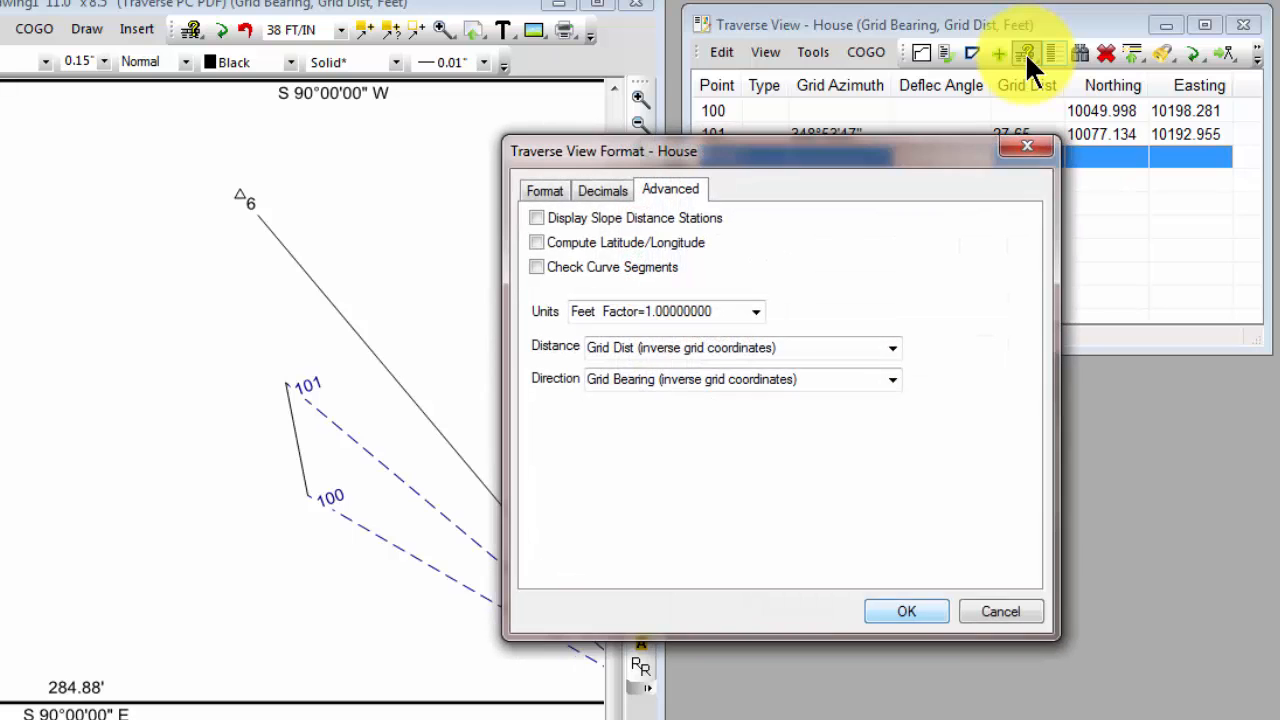
left_click(544, 190)
left_click(639, 250)
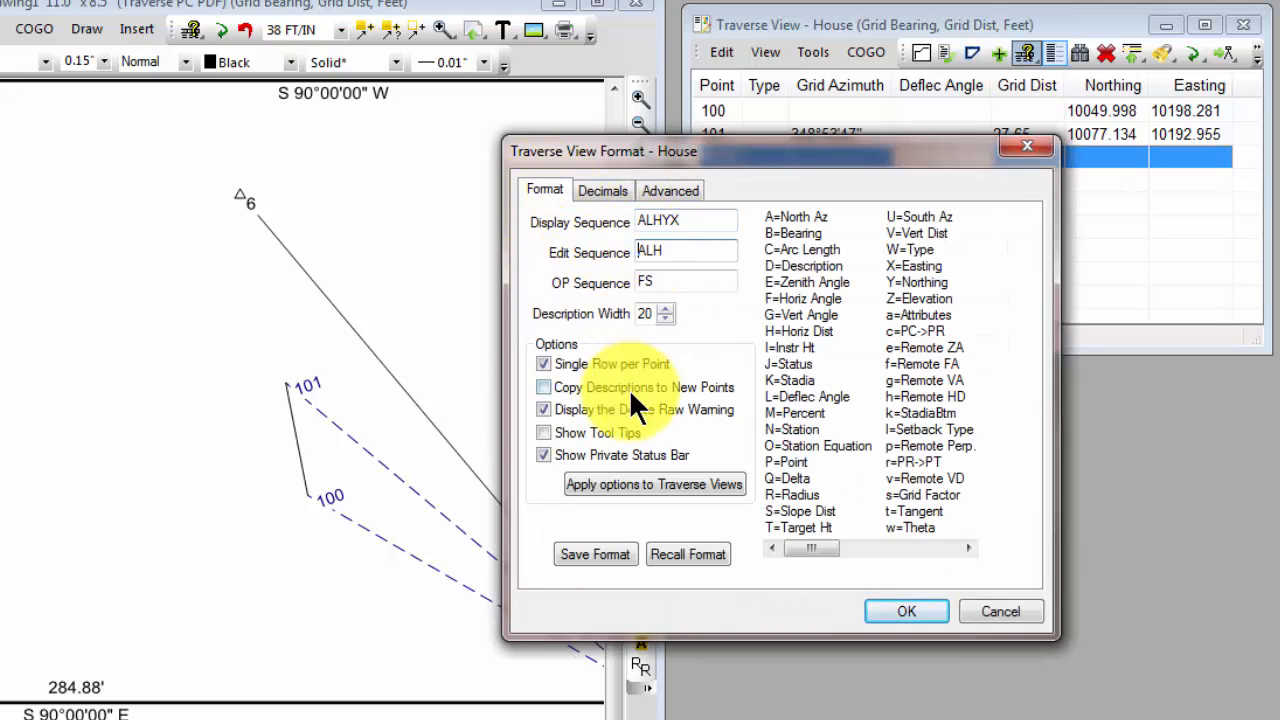
key("Delete")
left_click(914, 603)
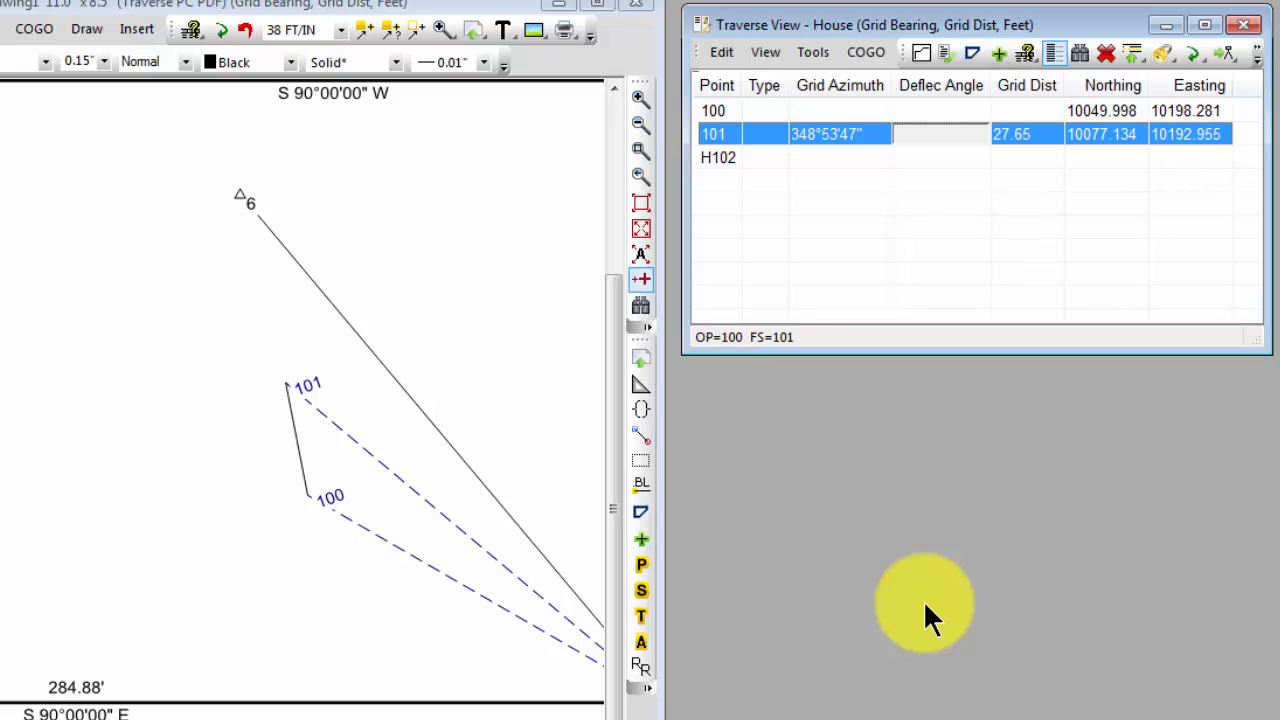
Set point H102's deflection angle to -90 and its grid distance to 20, and continue to a new point H103
key("Down")
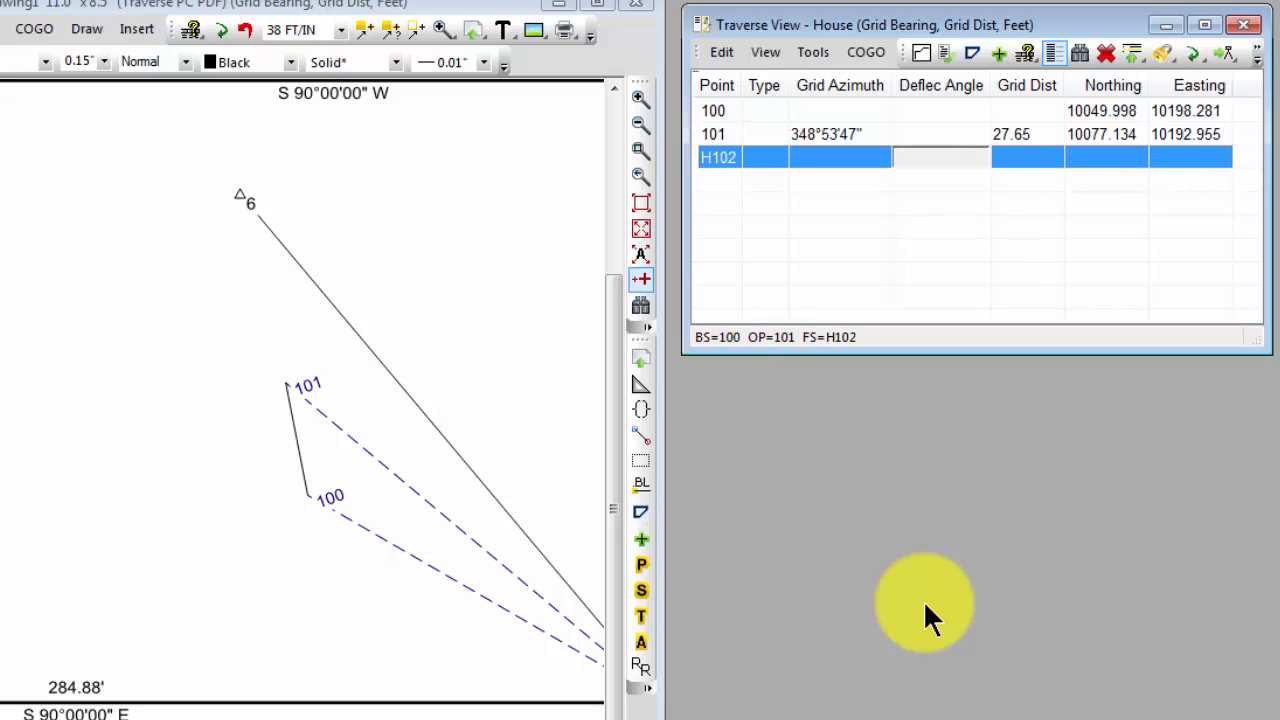
type("-90")
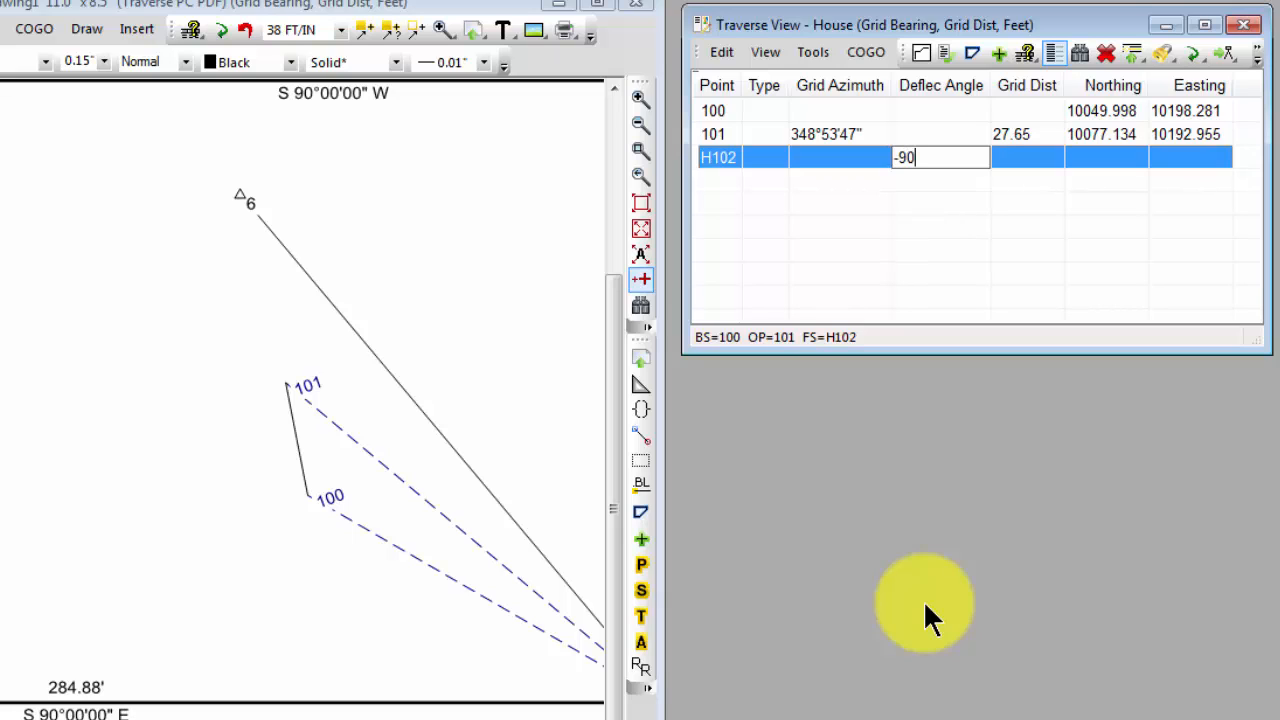
key("Tab")
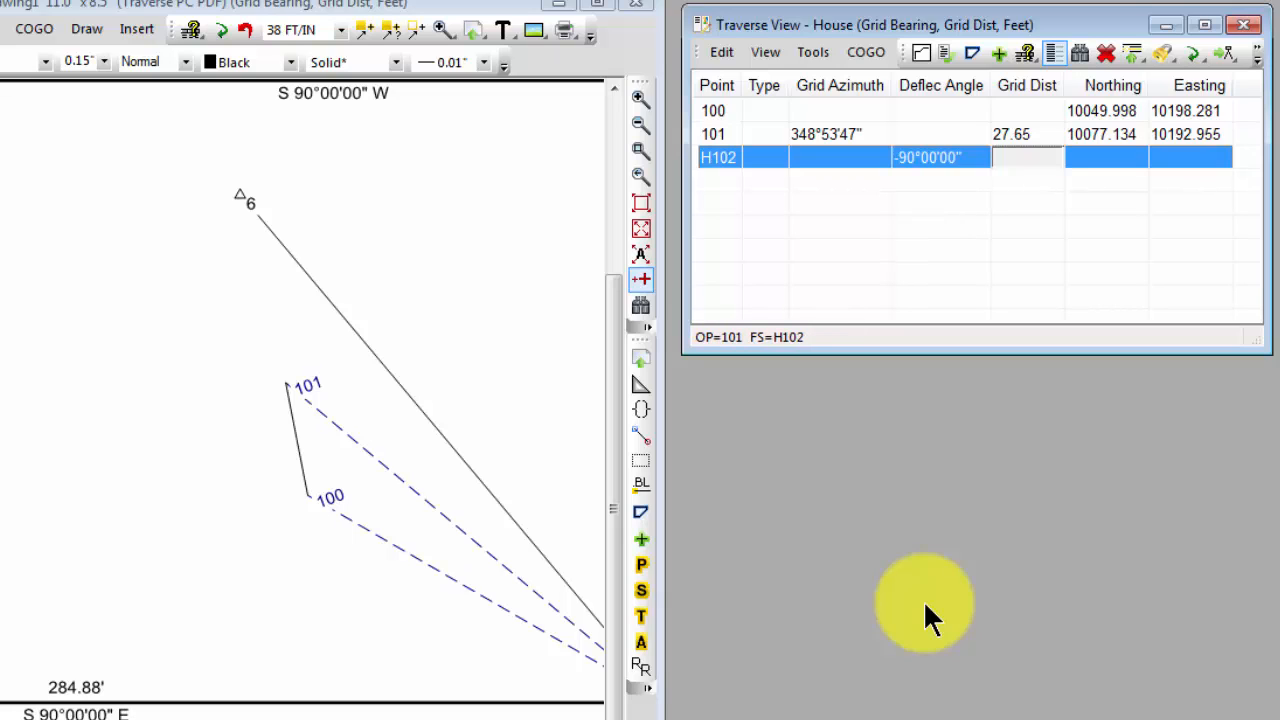
type("20")
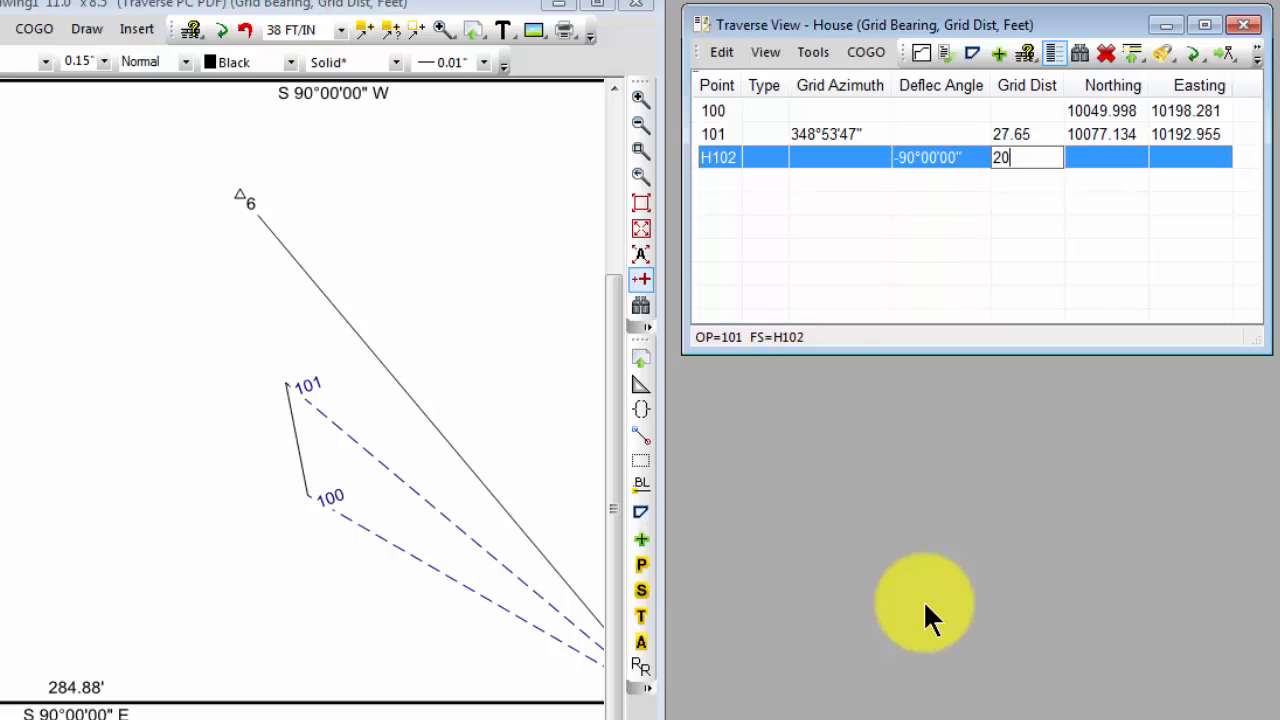
key("Return")
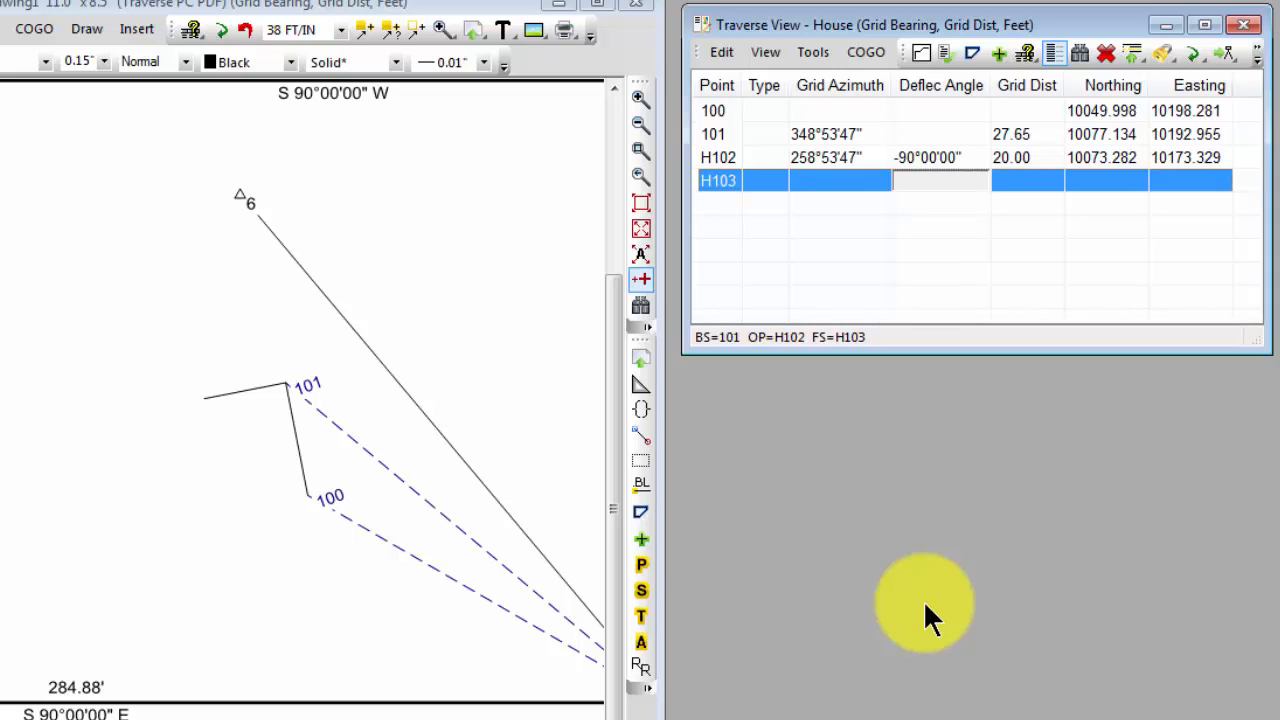
Give point H103 a deflection angle of 90 and grid distance of 20, and H104 a deflection angle of -90 and distance of 40
type("90")
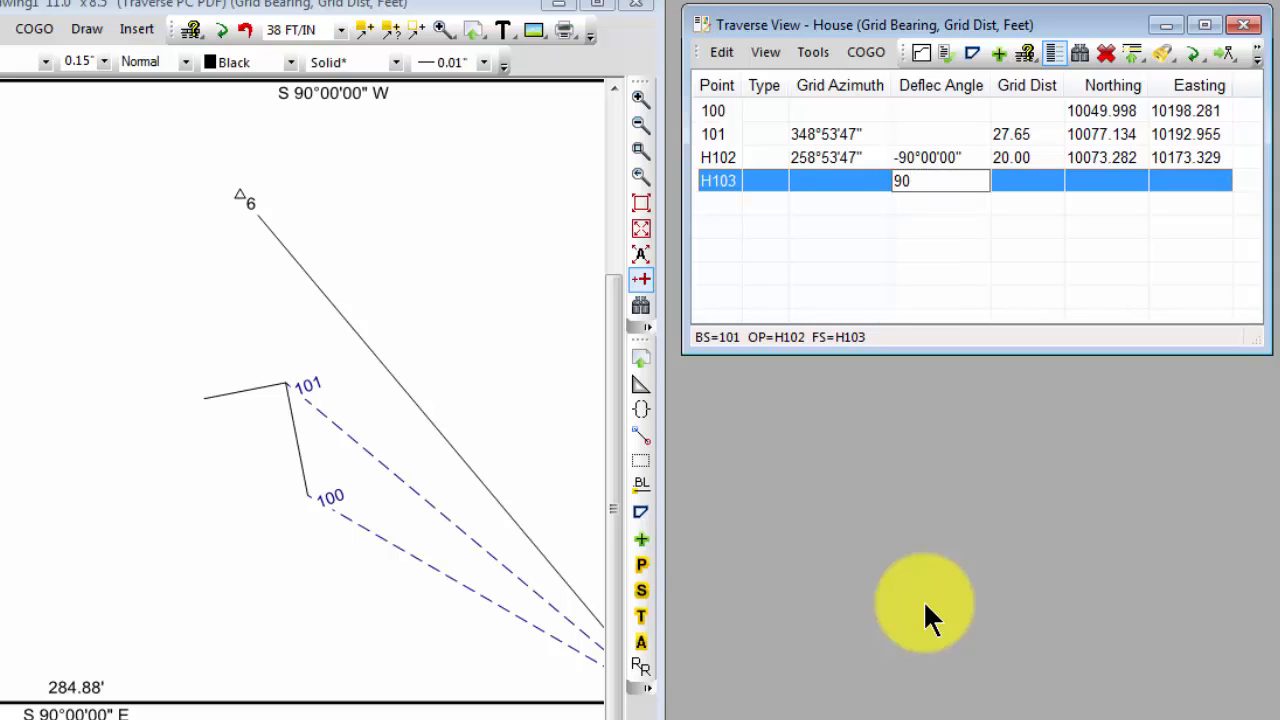
key("Tab")
type("20")
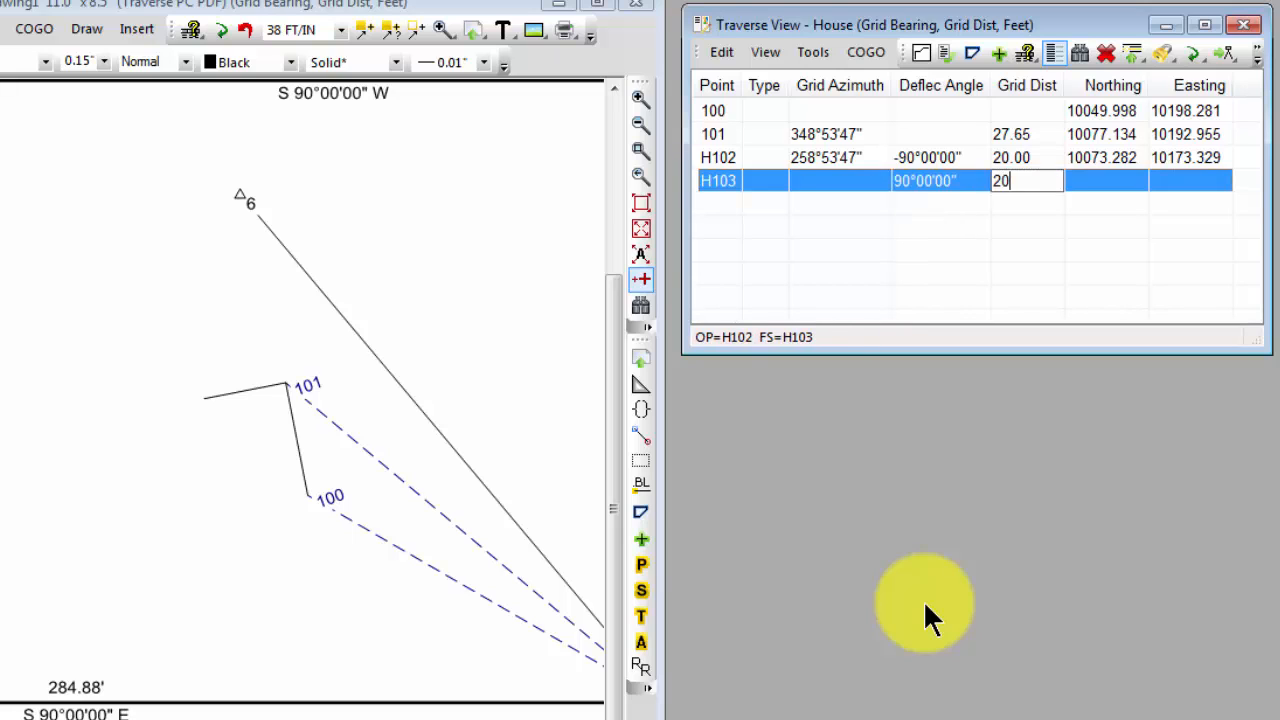
key("Return")
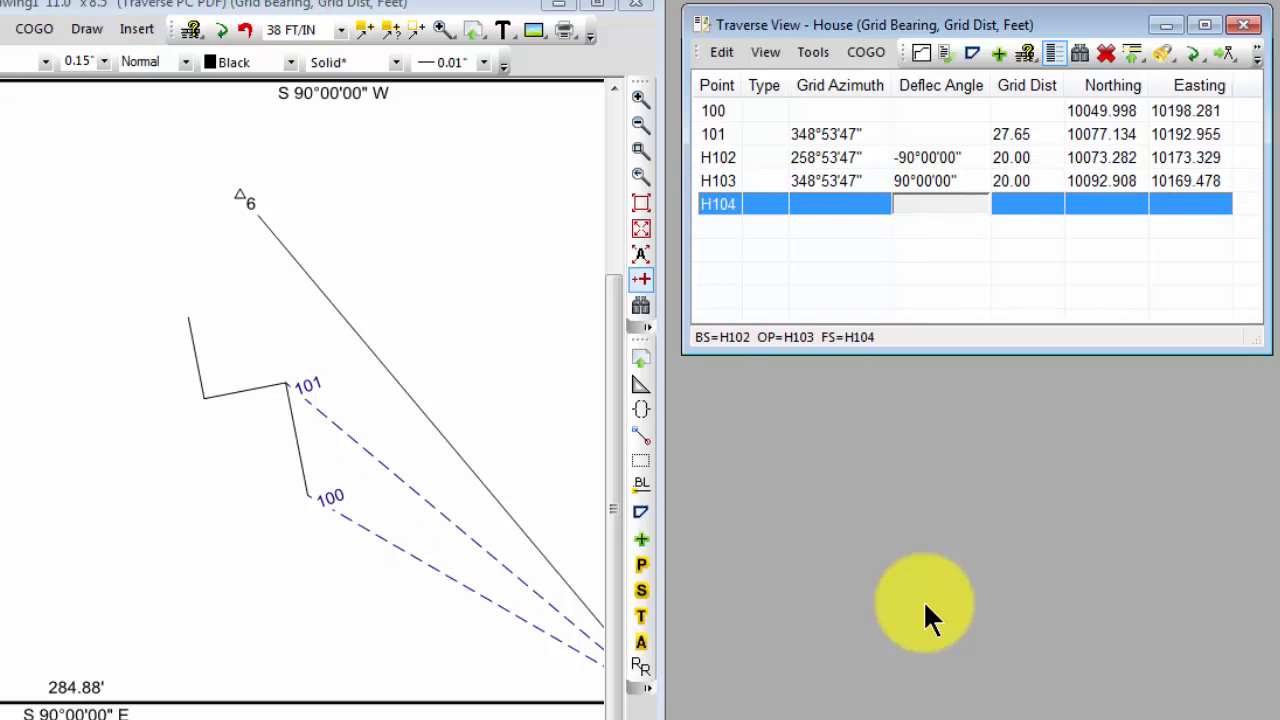
type("-90")
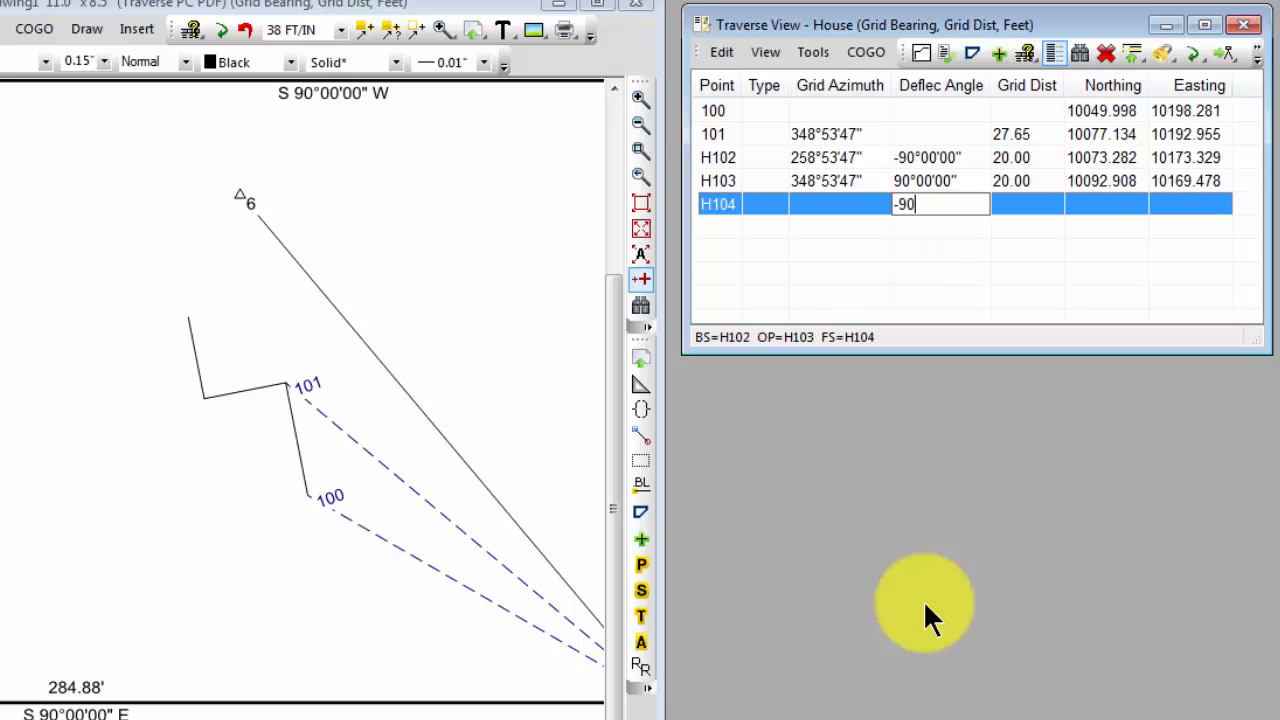
key("Tab")
type("40")
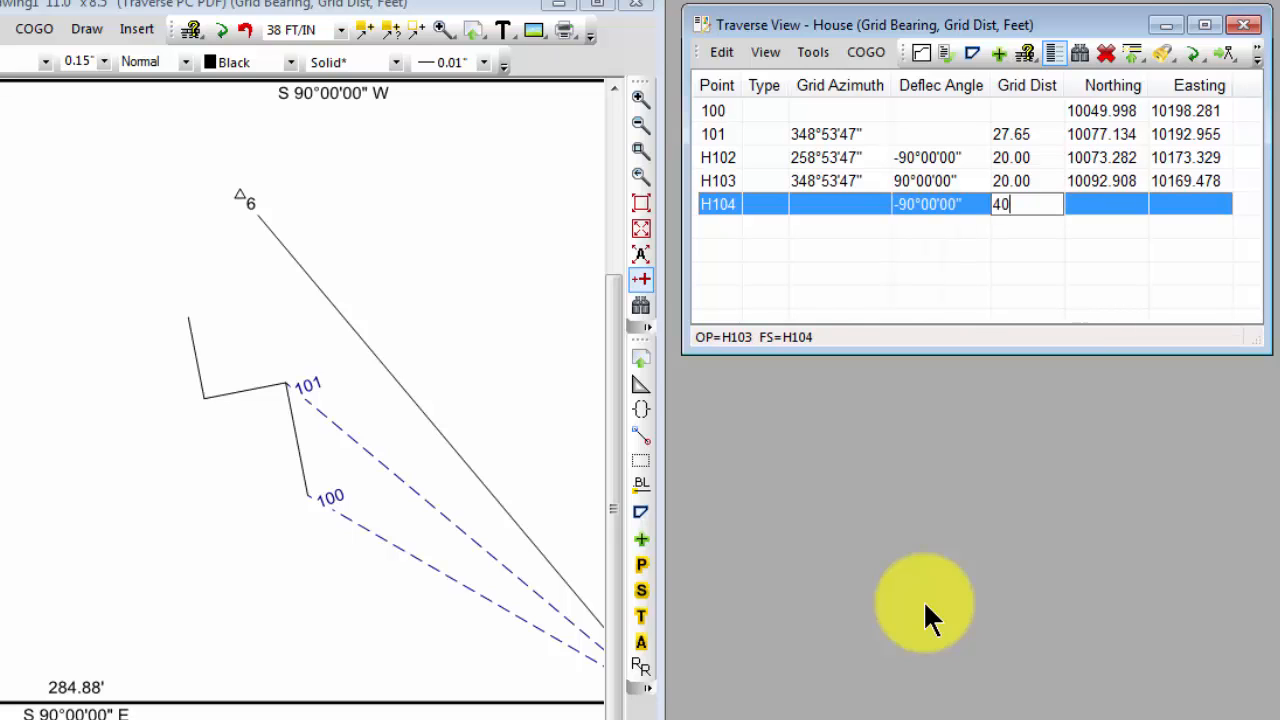
key("Return")
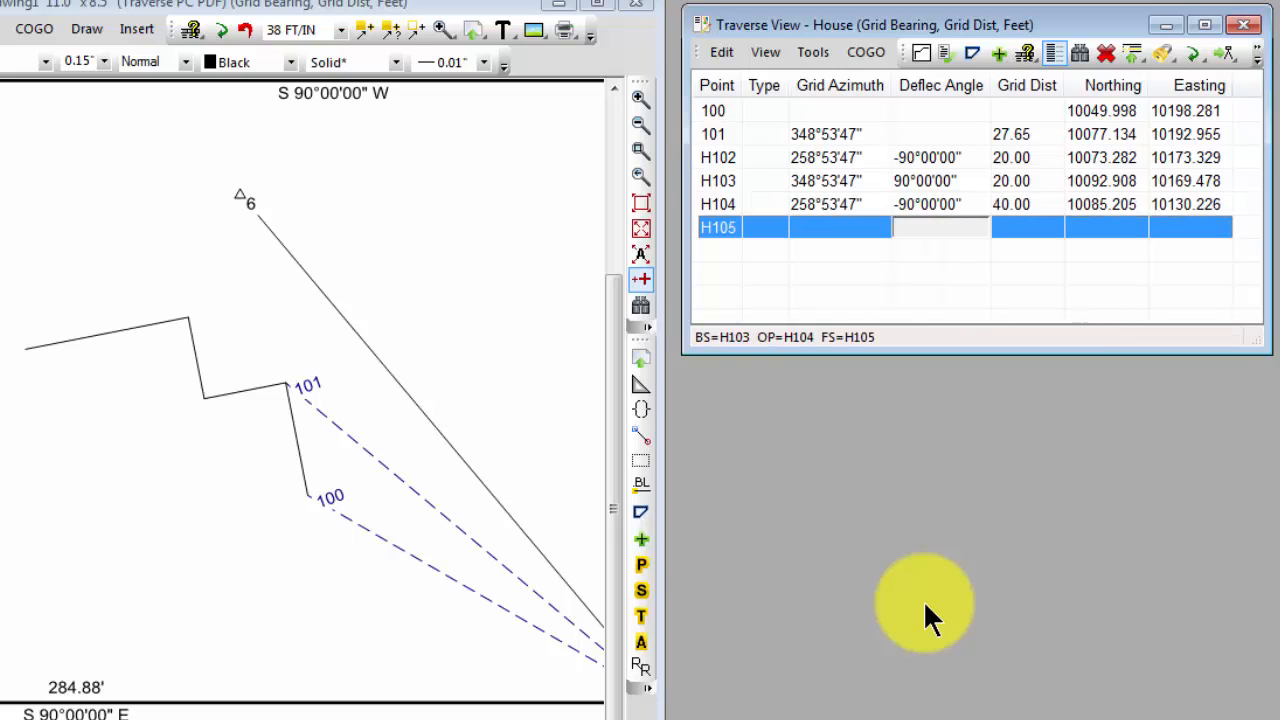
Give point H105 a deflection angle of -90 and grid distance of 16, and H106 a deflection angle of 45 and distance of 8
type("-90")
key("Tab")
type("1")
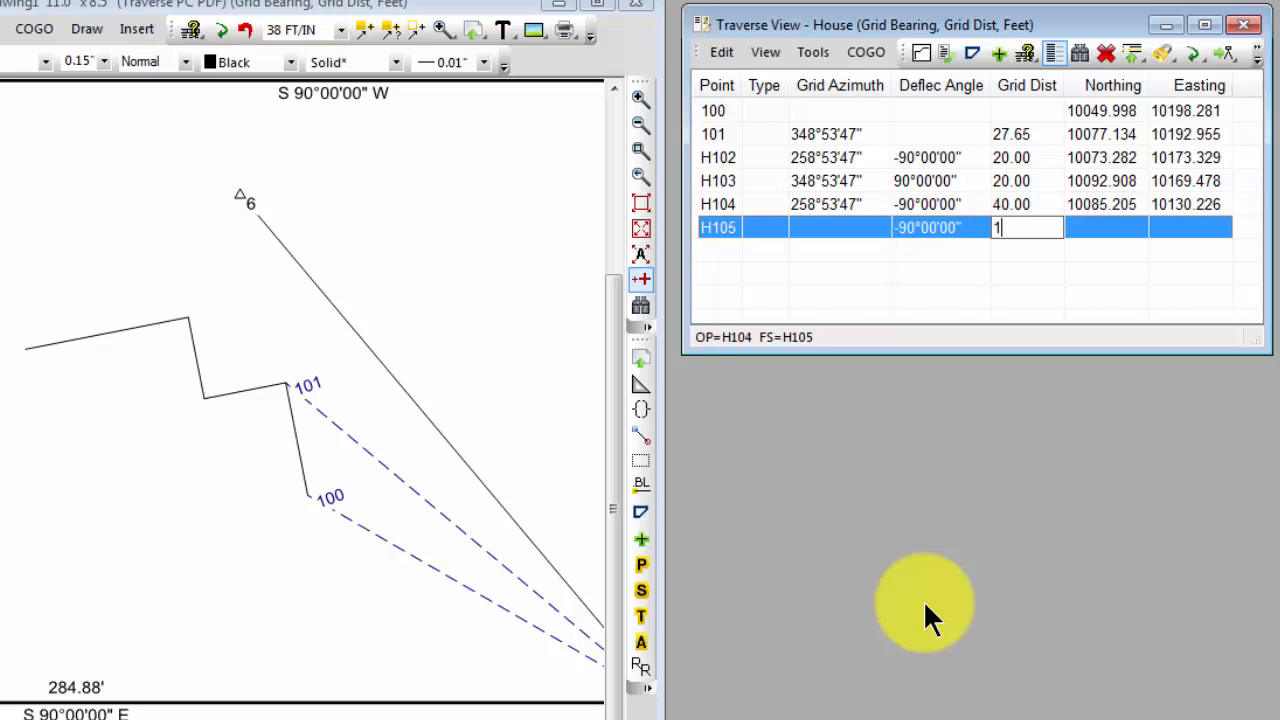
type("6")
key("Return")
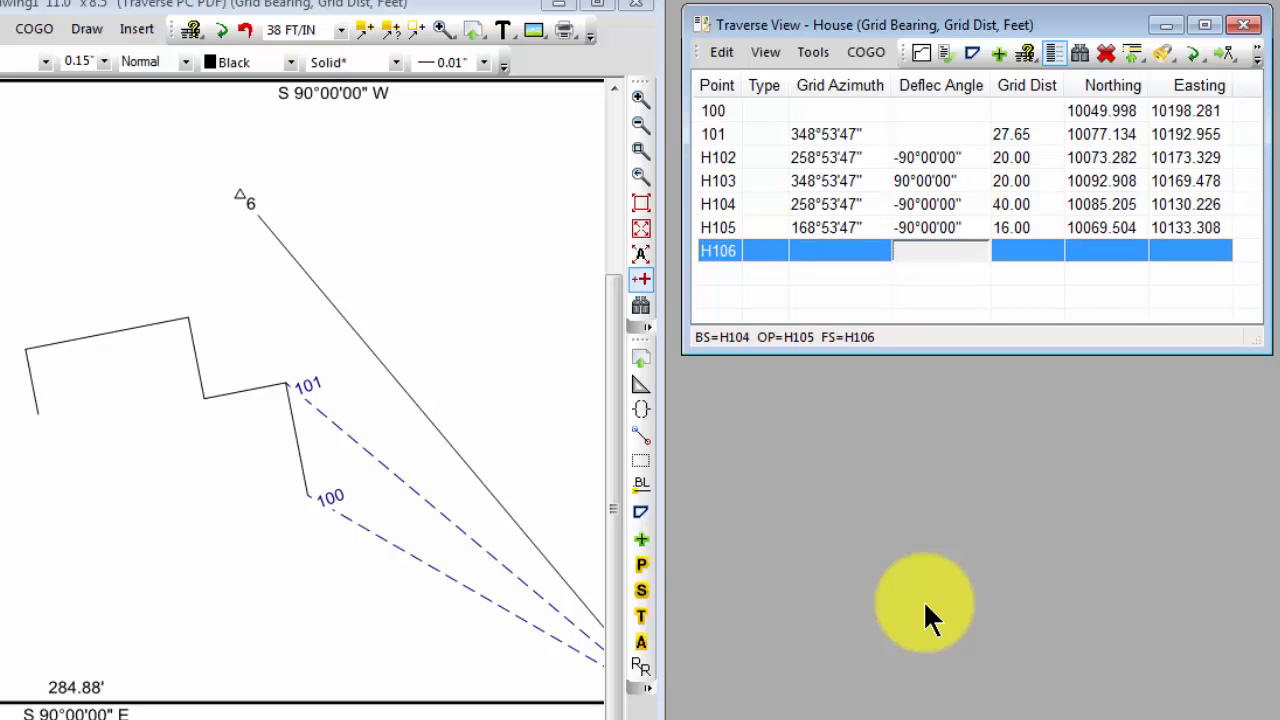
type("45")
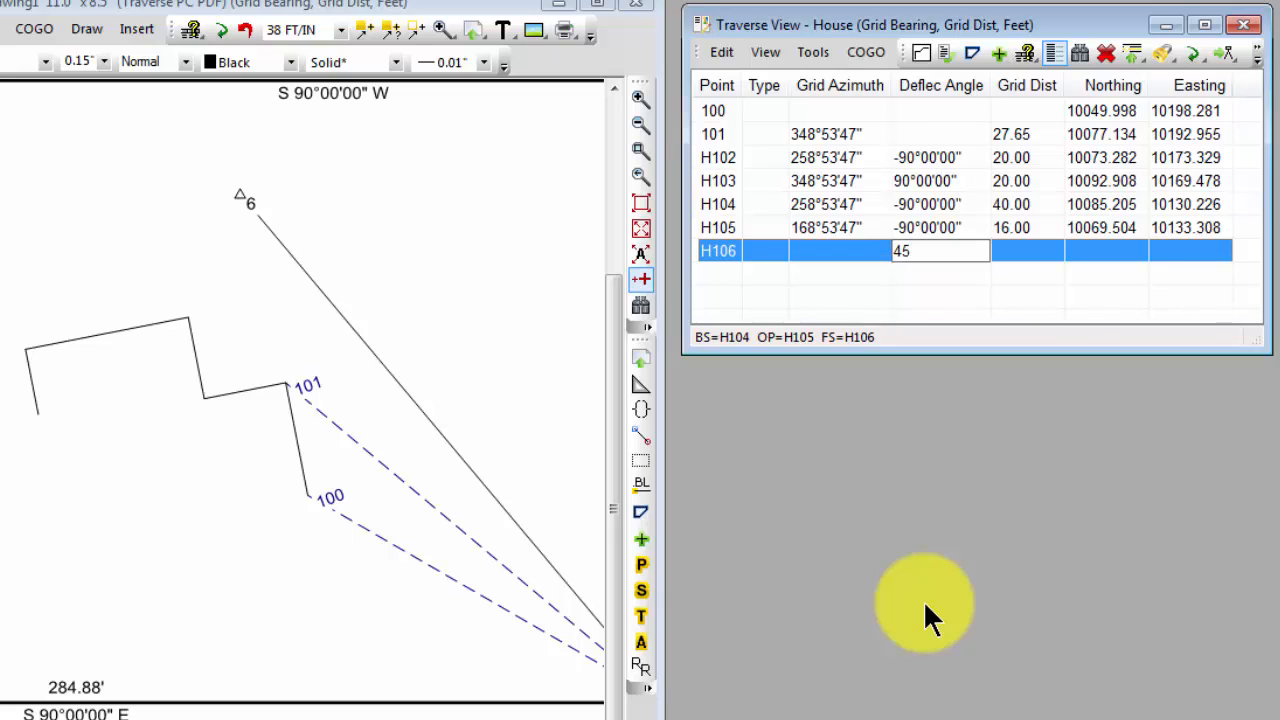
key("Tab")
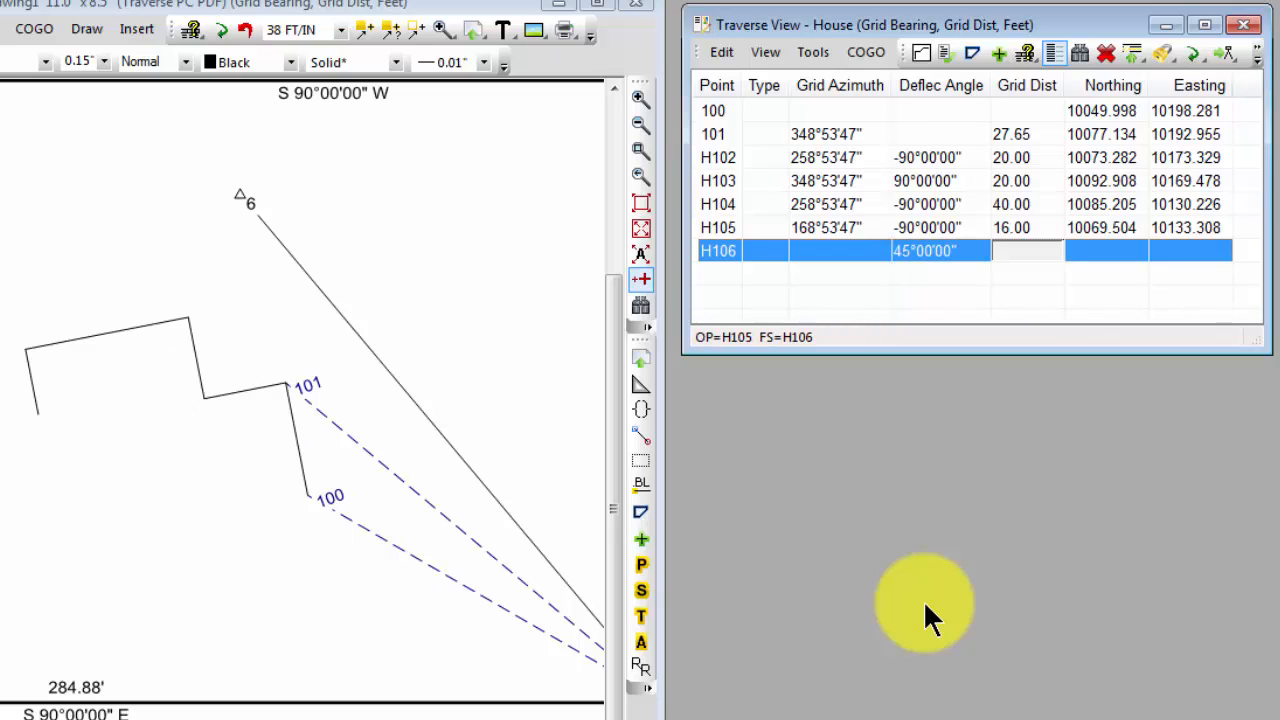
type("8")
key("Return")
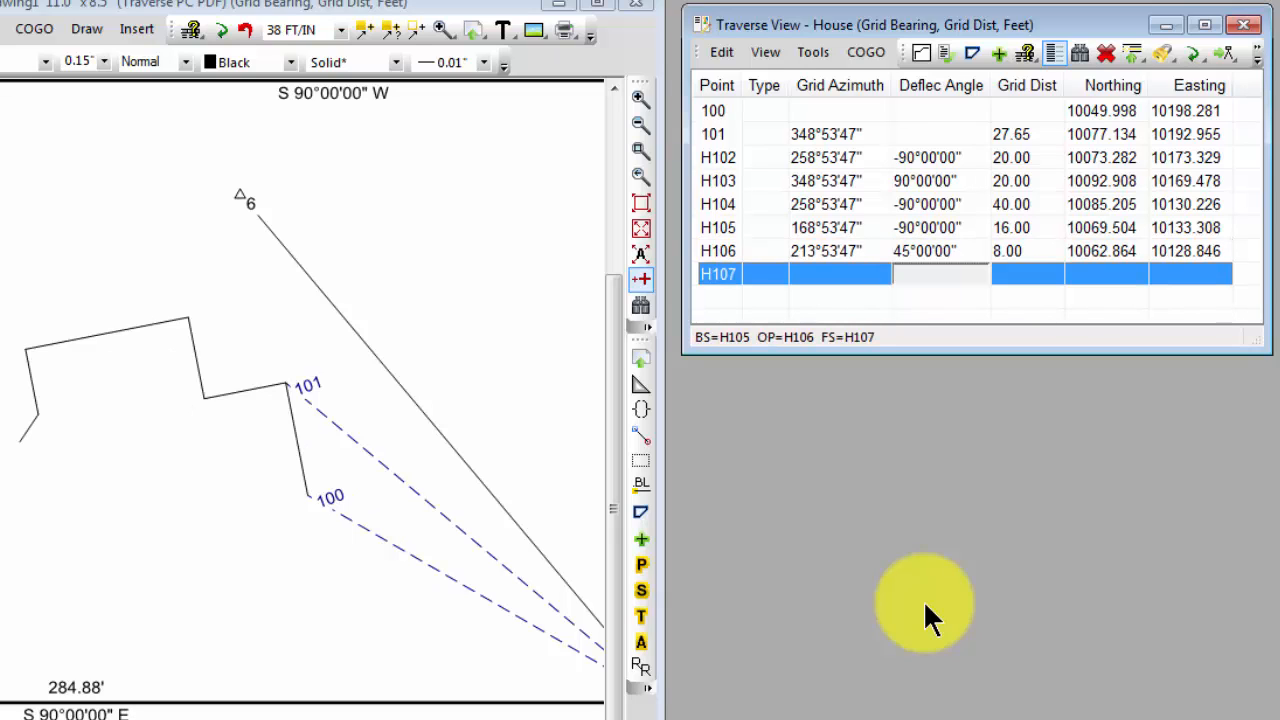
Give point H107 a deflection angle of -45 and grid distance of 12, and H108 a deflection angle of -45 and distance of 8
type("-45")
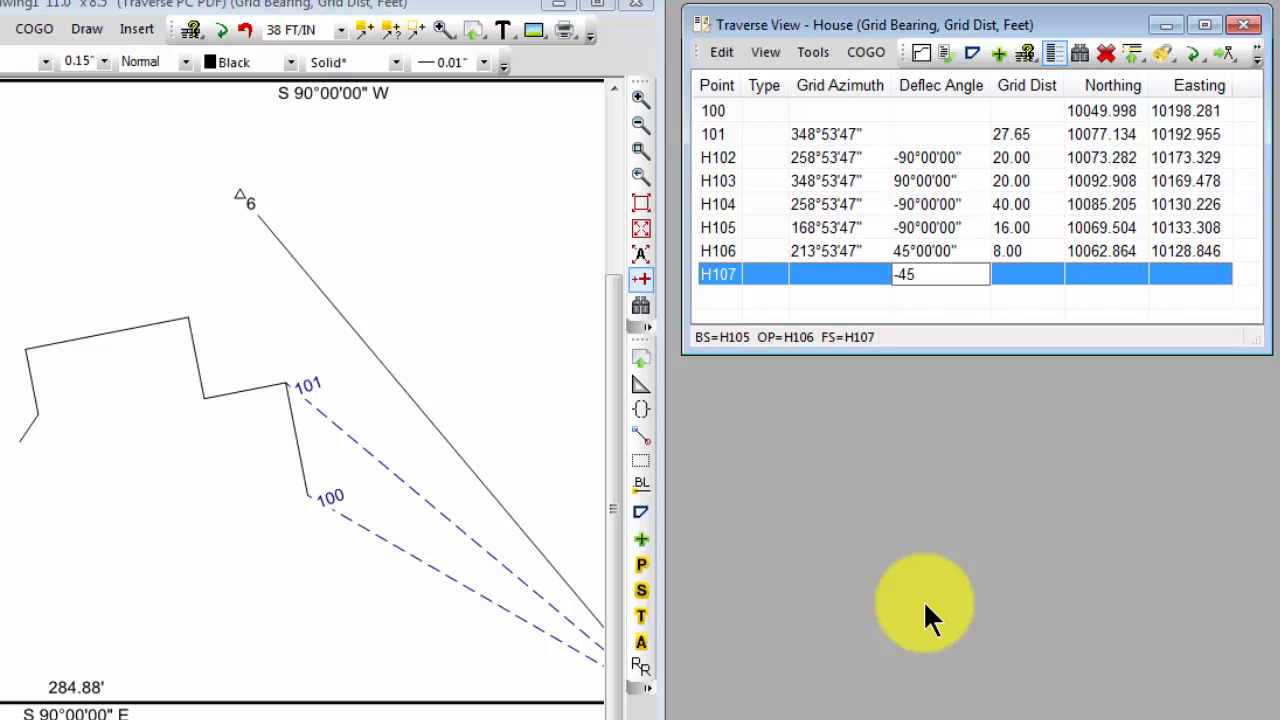
key("Tab")
type("12")
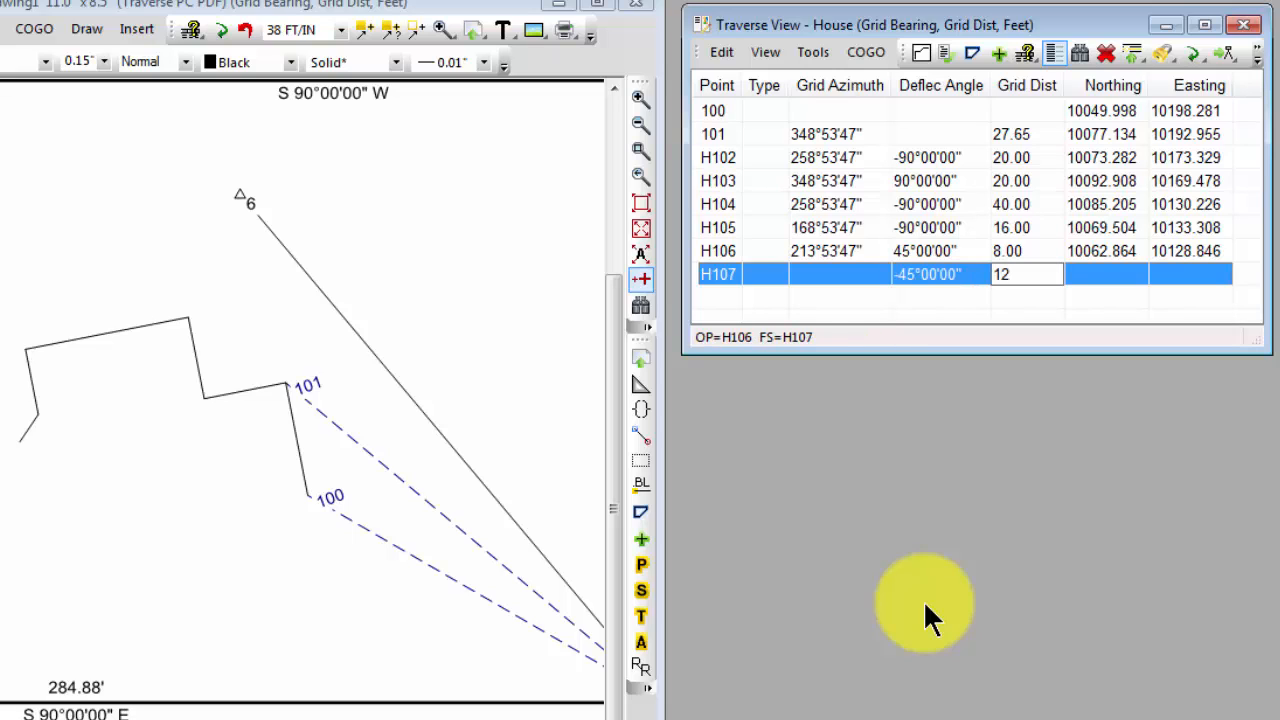
key("Return")
type("-45")
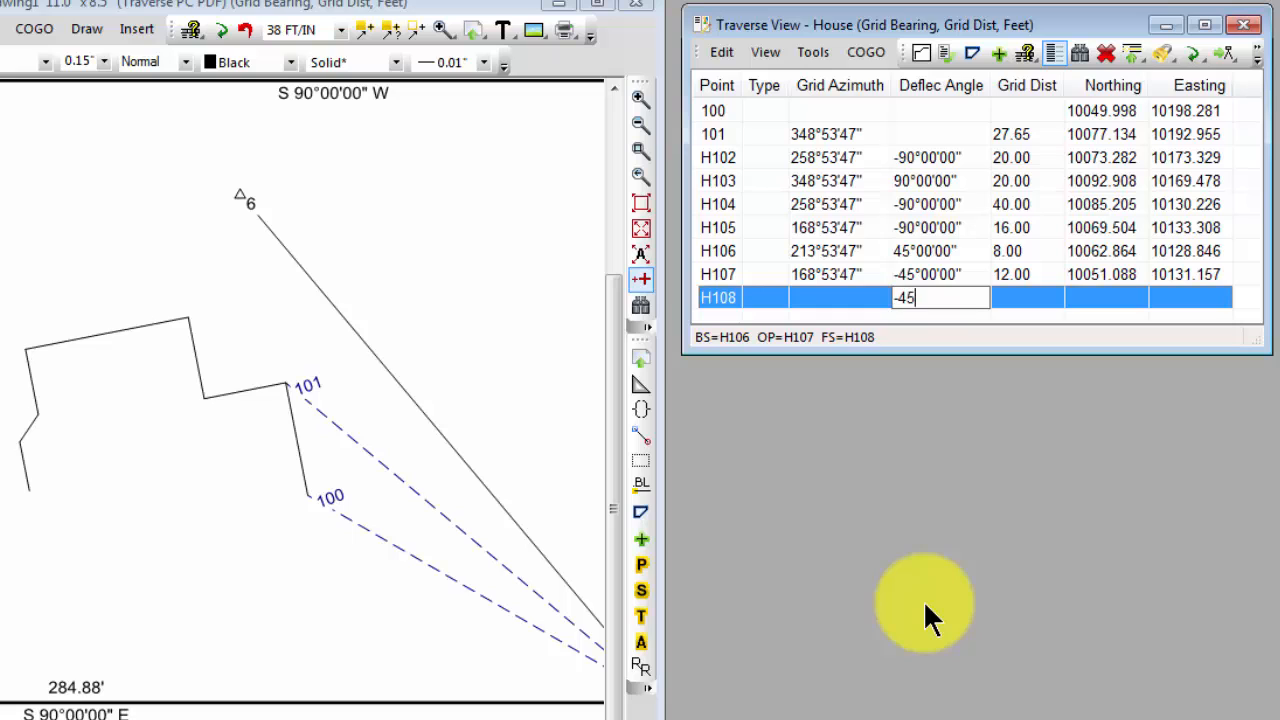
key("Tab")
type("8")
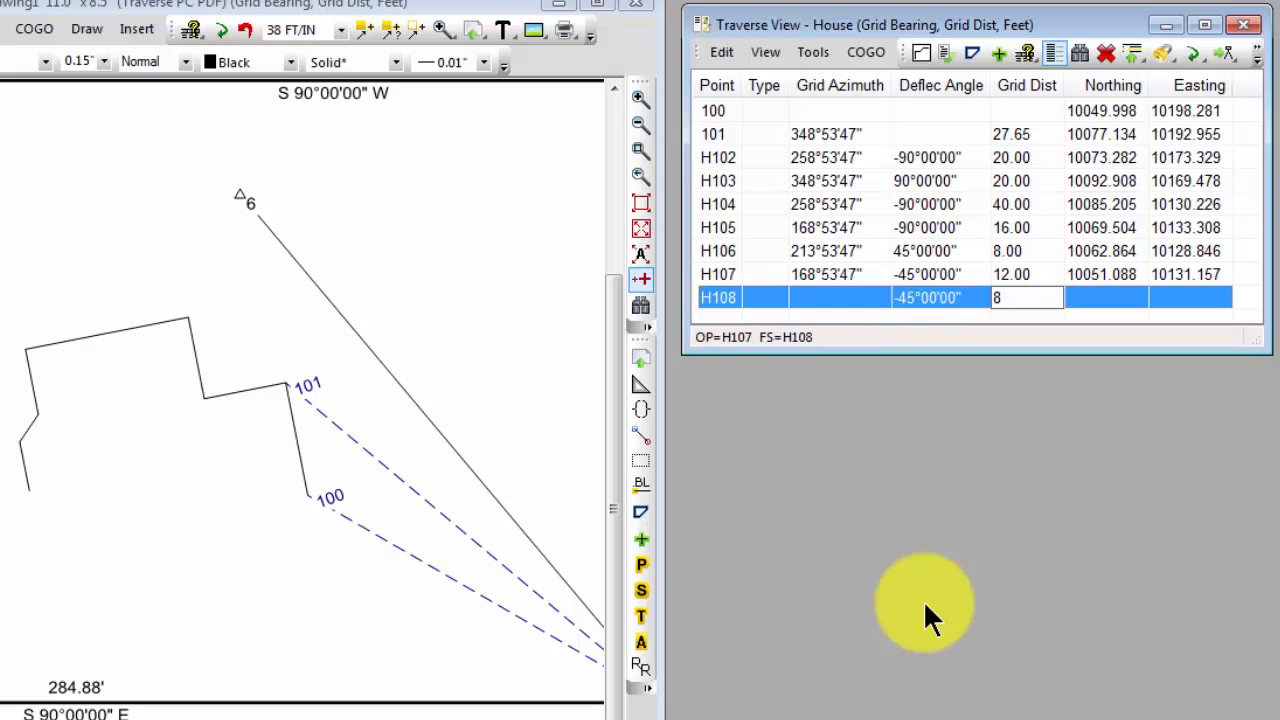
key("Return")
Give point H109 a deflection angle of 45 and grid distance of 8, and the last point H110 a deflection angle of -90 and distance of 60
type("45")
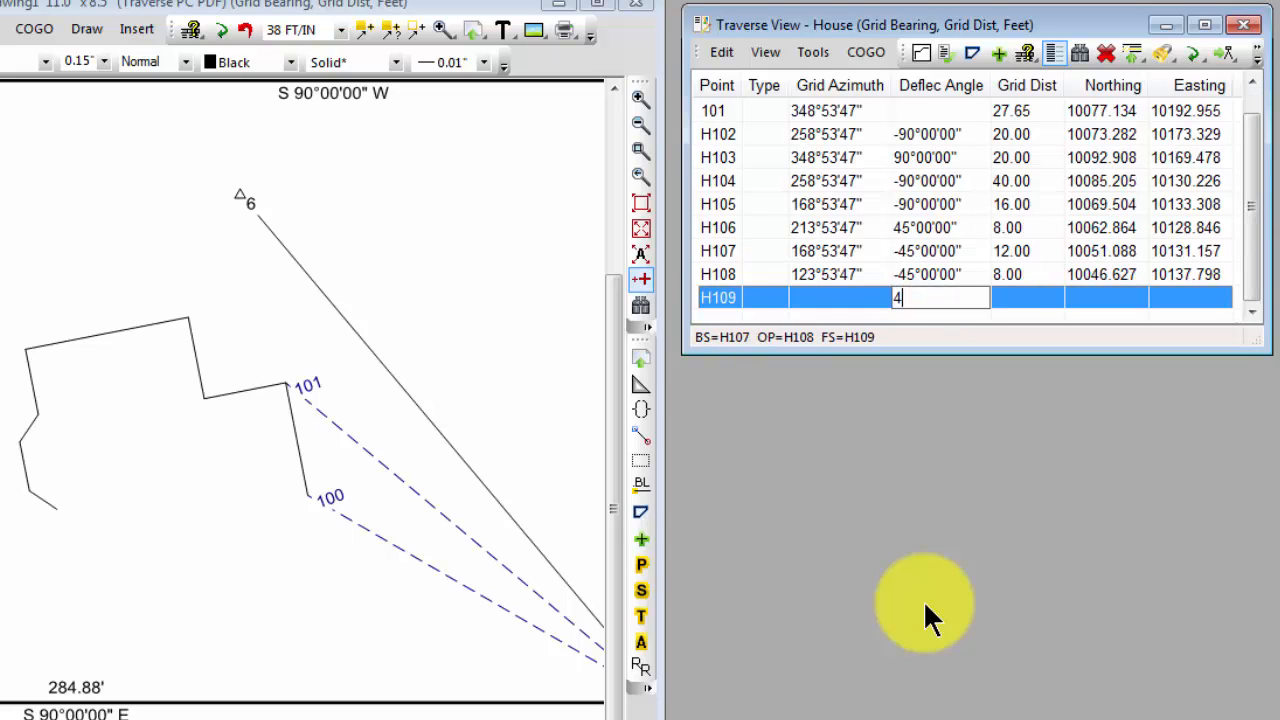
key("Tab")
type("8")
key("Return")
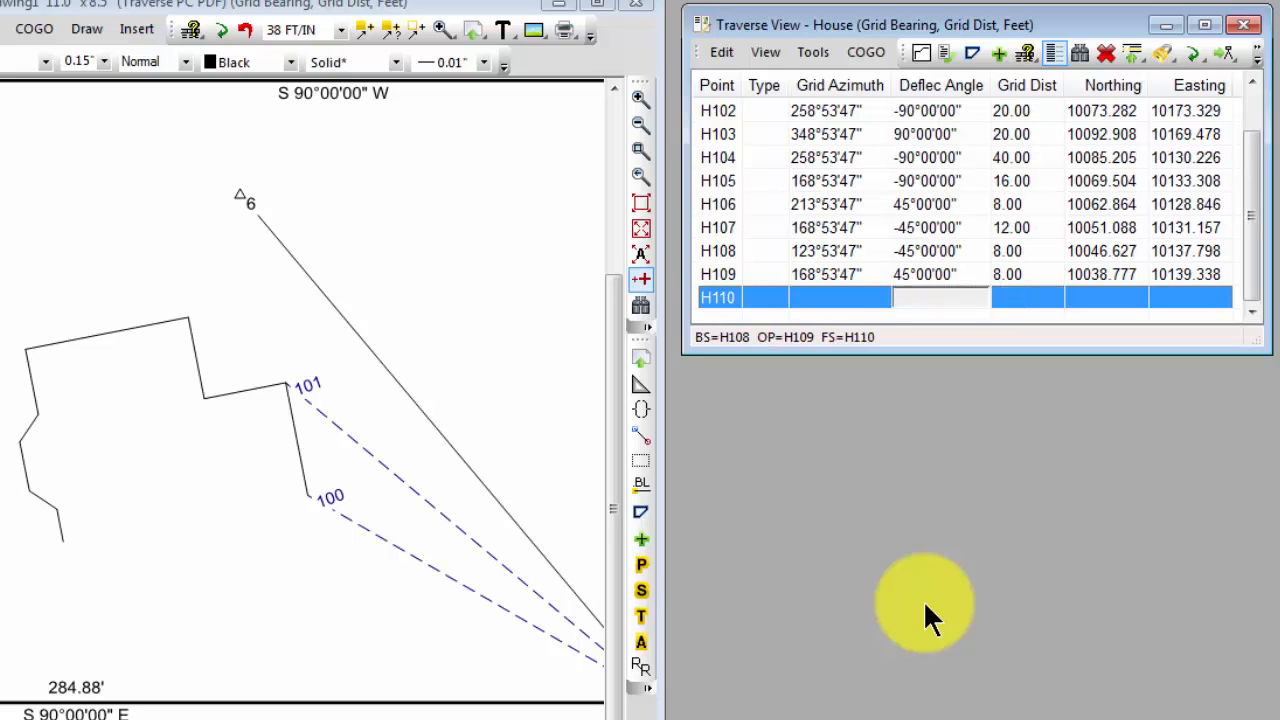
type("-90")
key("Tab")
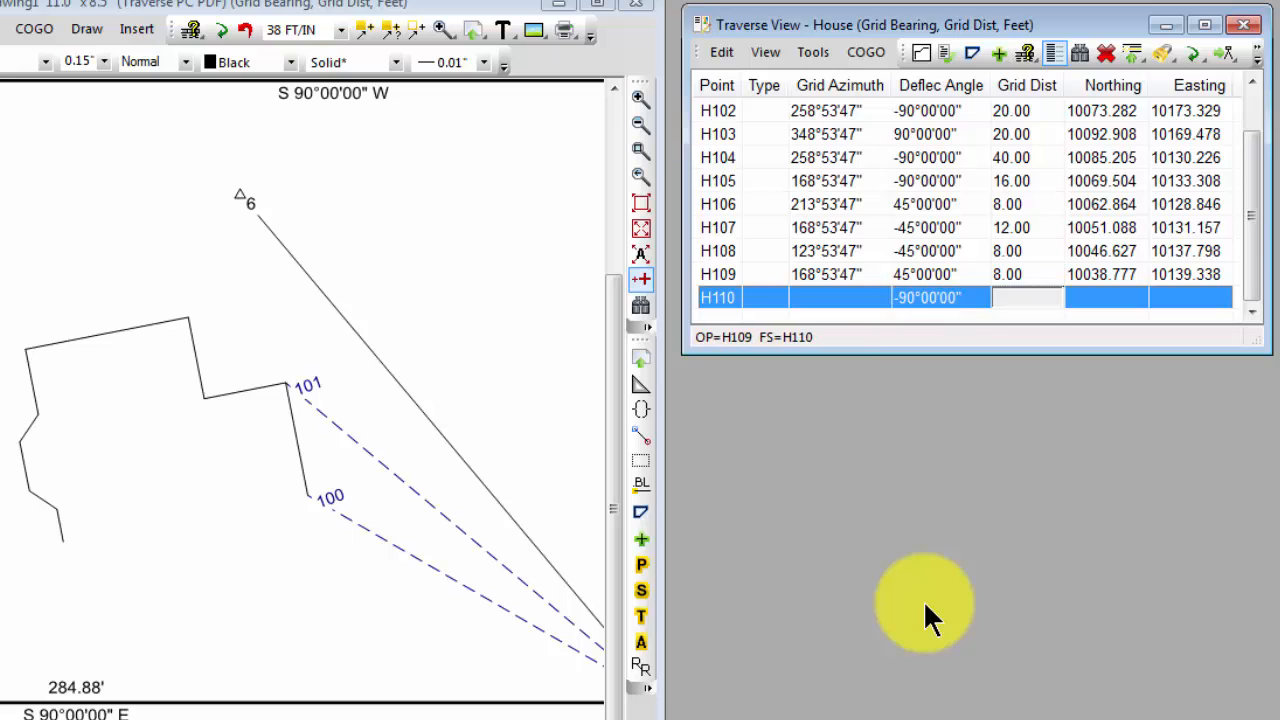
type("60")
key("Up")
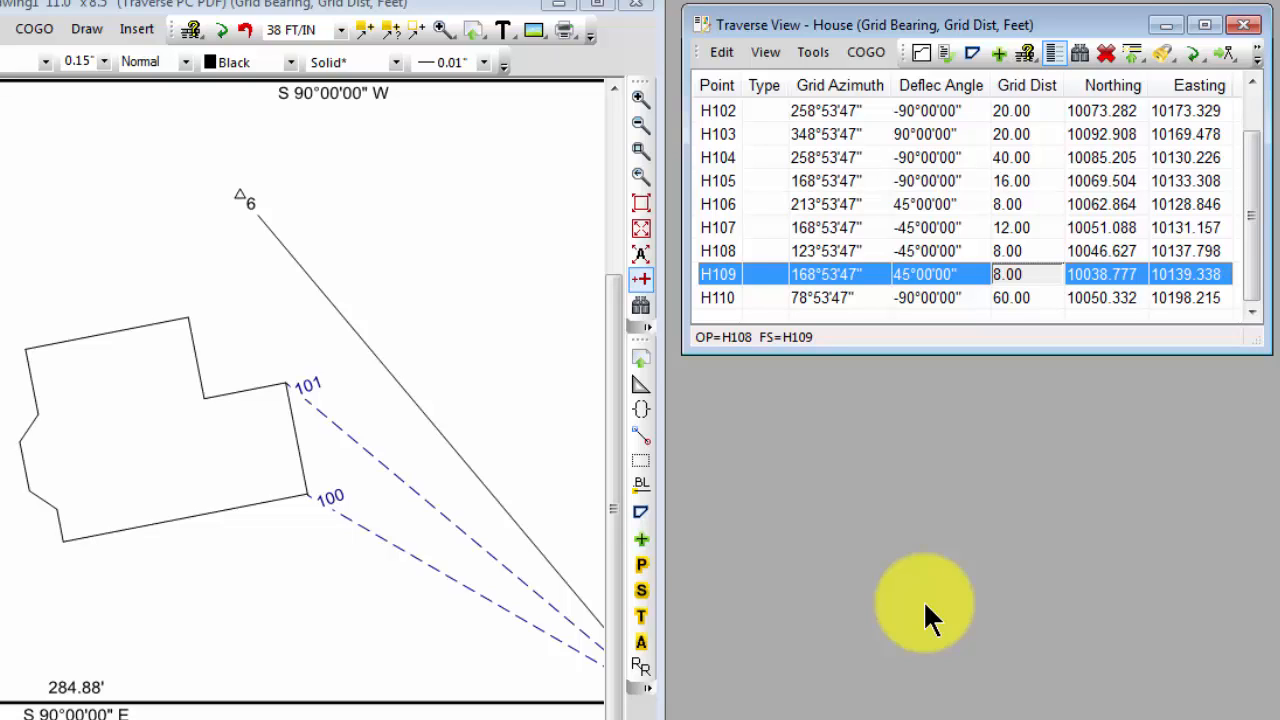
Open the House traverse's closure report, highlight its linear error, and move the report clear of the traverse table
left_click(717, 297)
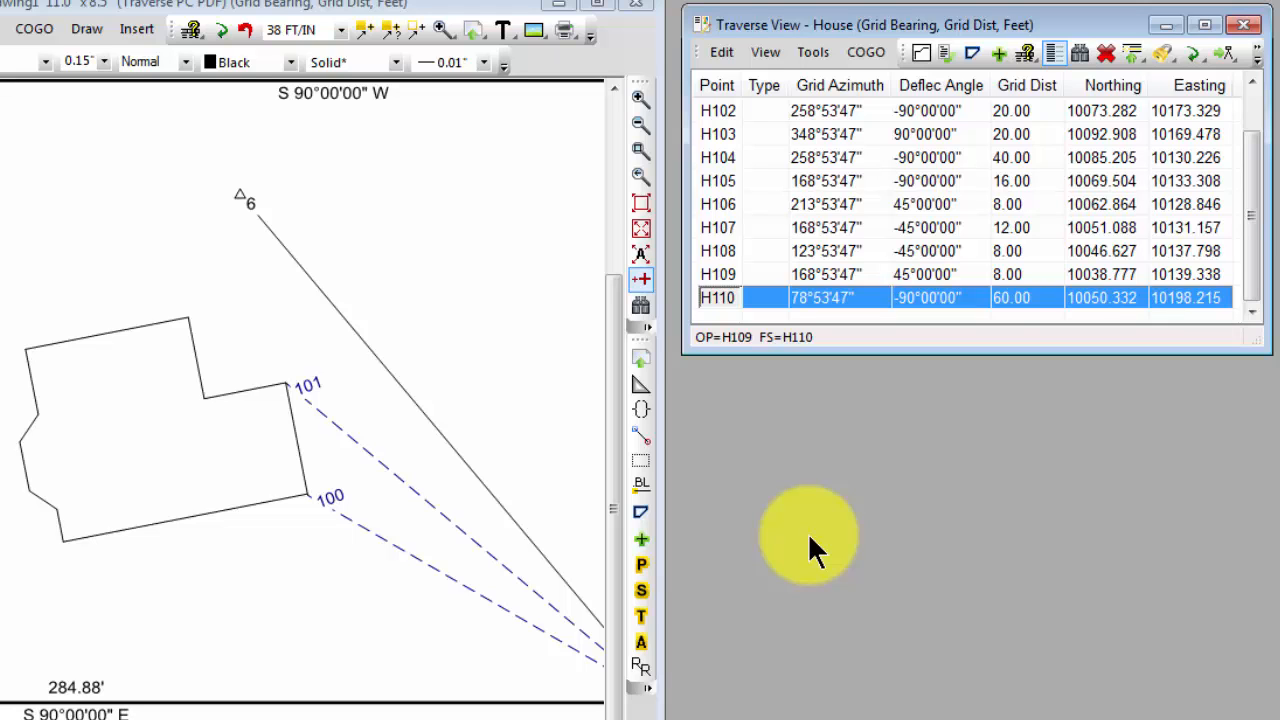
left_click(944, 55)
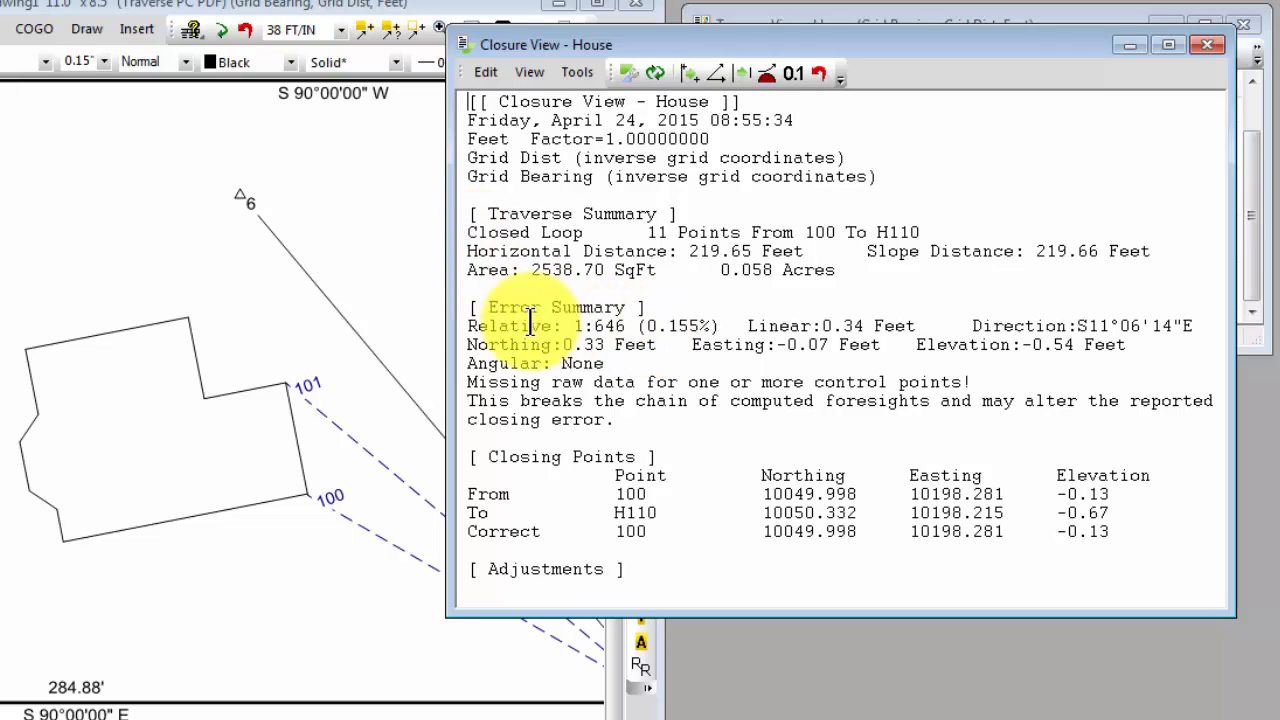
double_click(752, 328)
left_click(910, 330, "shift")
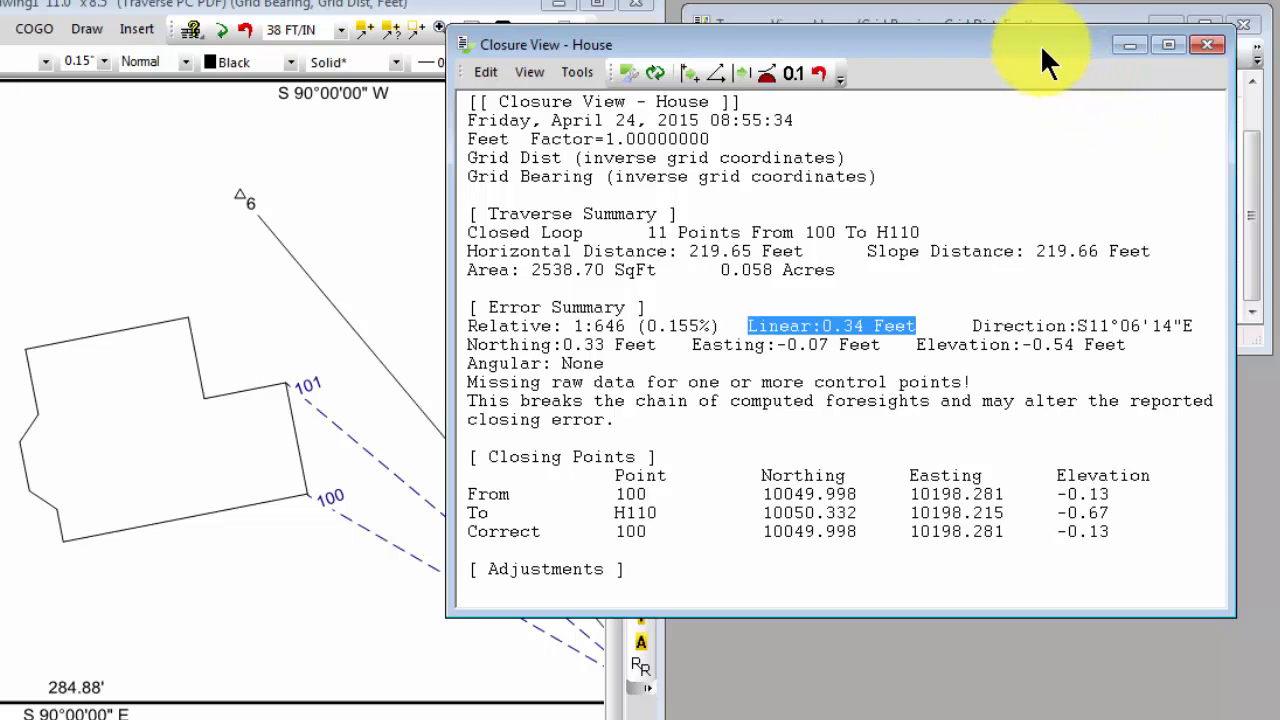
left_click_drag(1040, 44, 1080, 397)
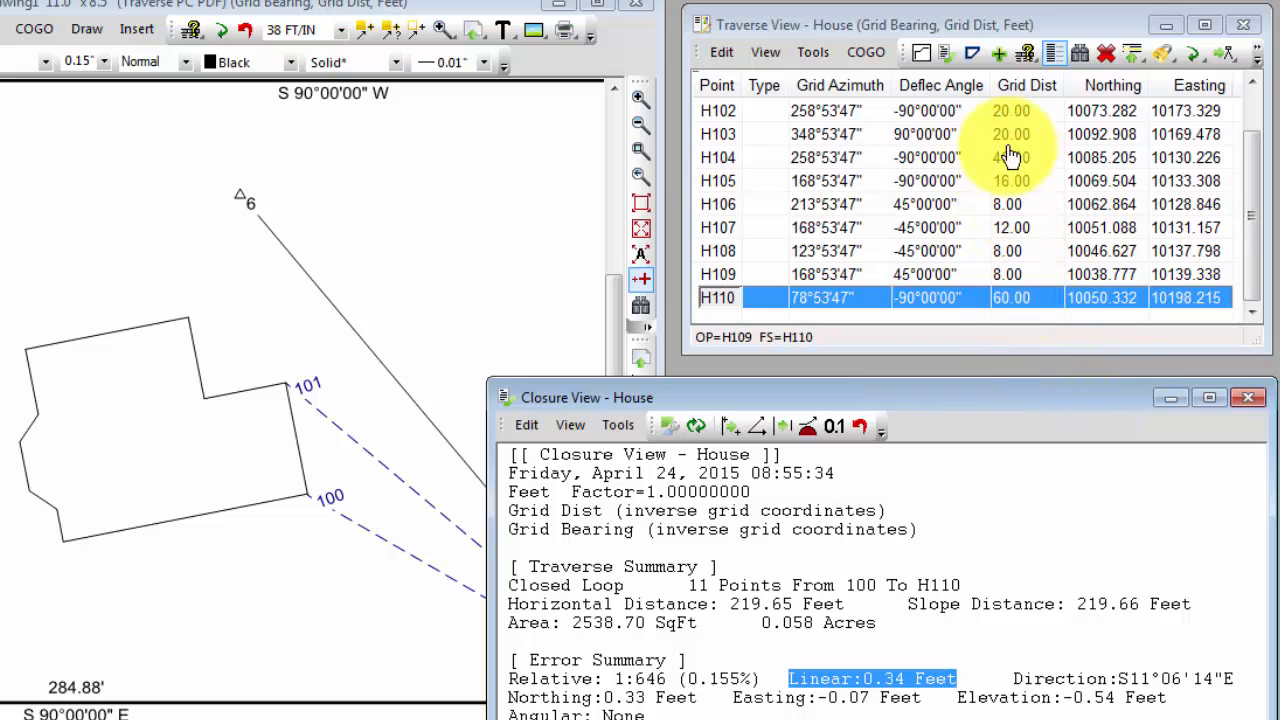
Examine the grid distances of points H102 through H110 in the House traverse
left_click(1012, 112)
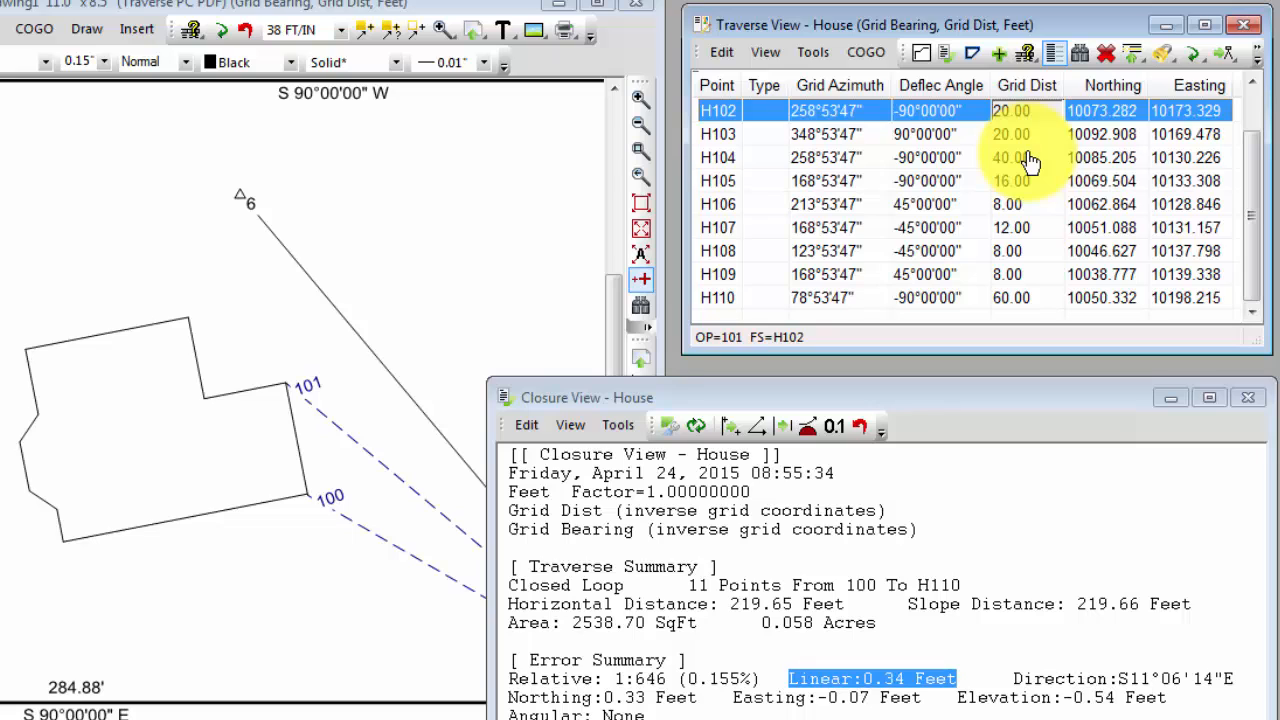
key("Down")
key("Down")
key("Down")
key("Down")
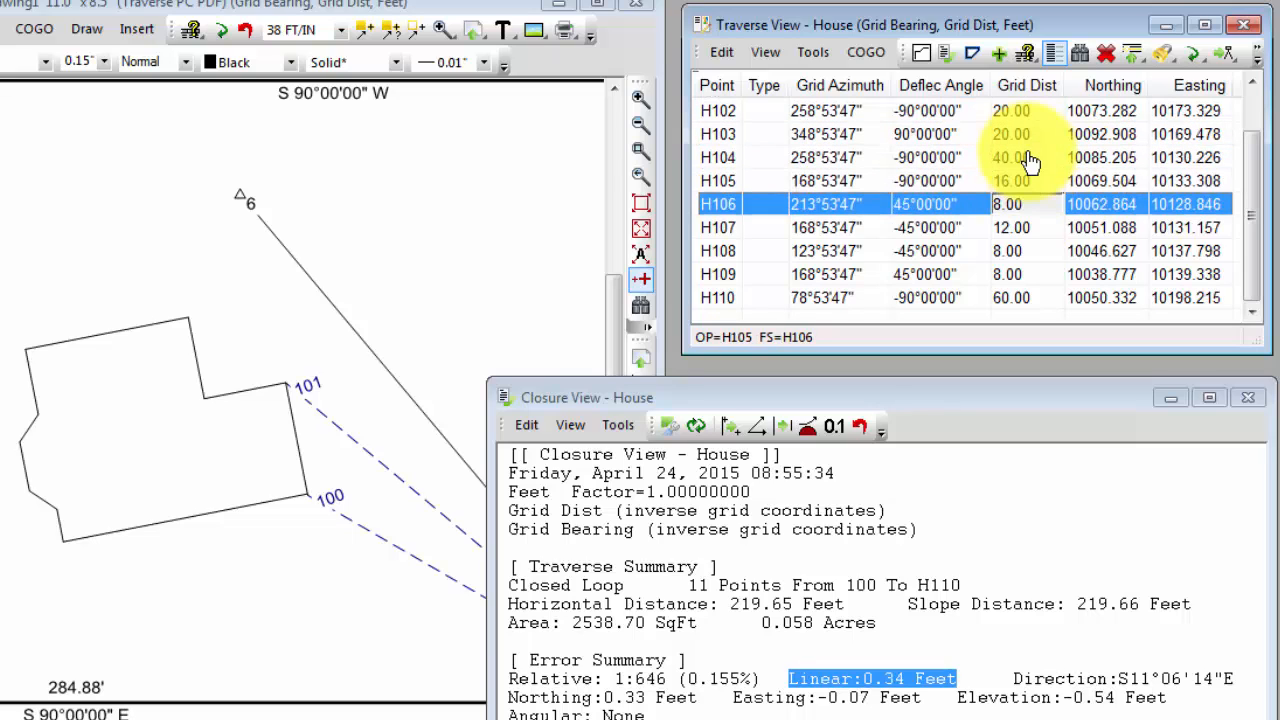
key("Down")
key("Down")
key("Down")
key("Down")
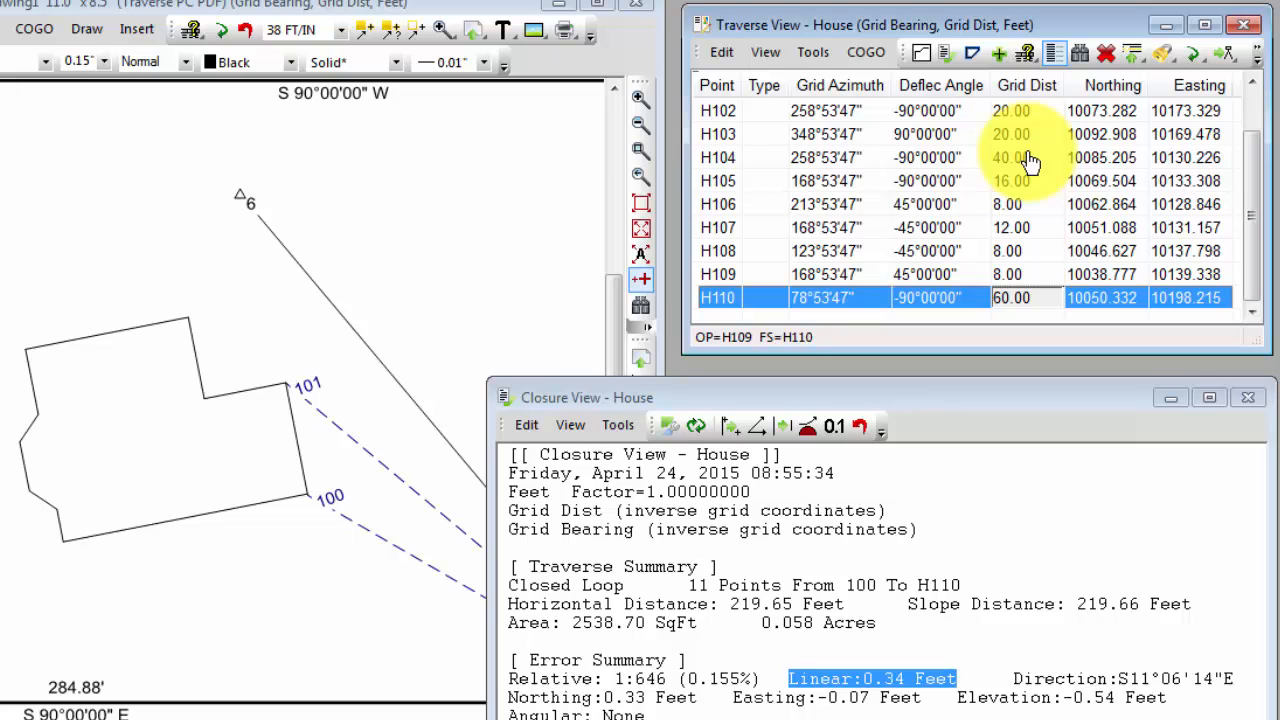
Close the House closure report and the House traverse table
left_click(1061, 392)
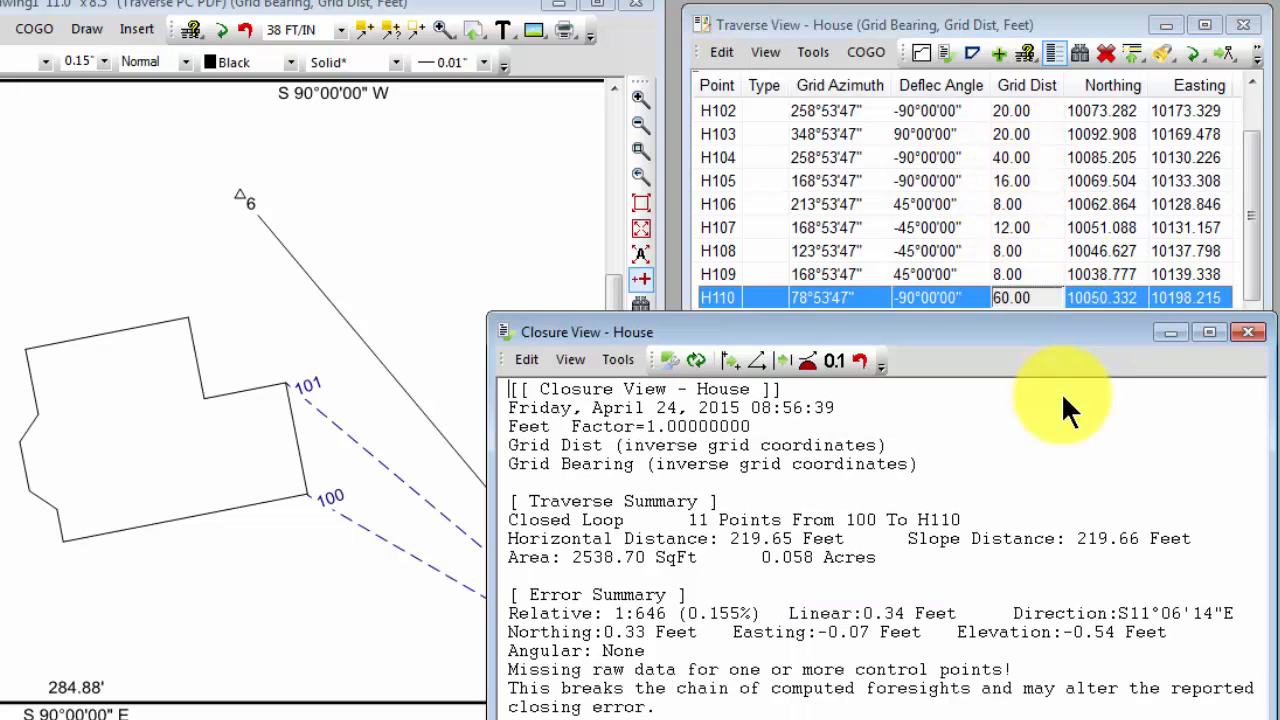
left_click(1247, 334)
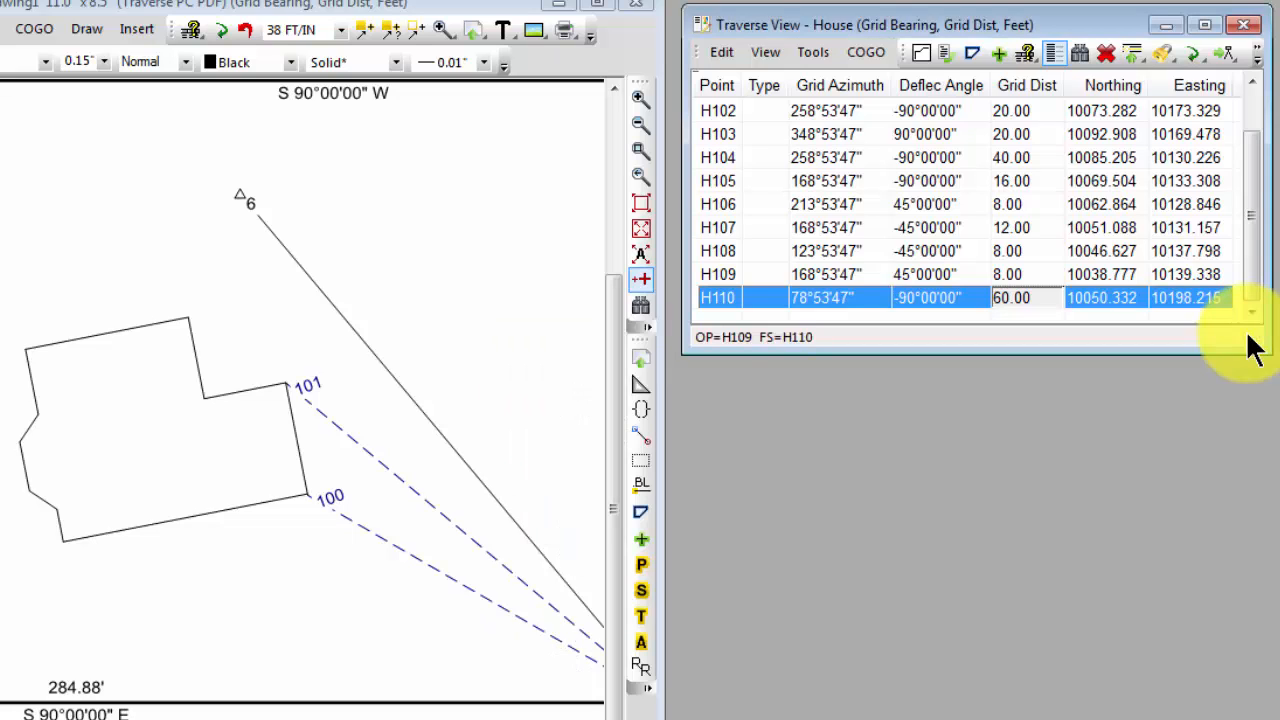
left_click(1245, 24)
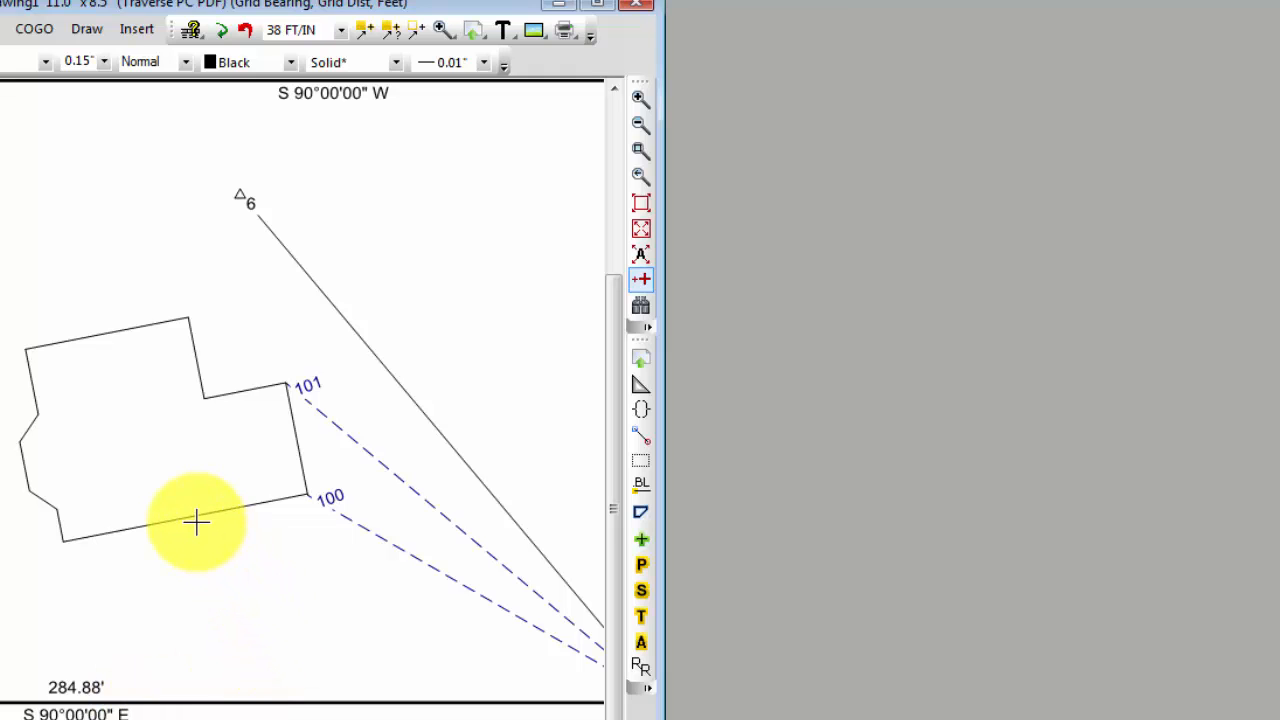
Set the House traverse's control point line distance labels to Outside in its drawing settings
mouse_move(186, 517)
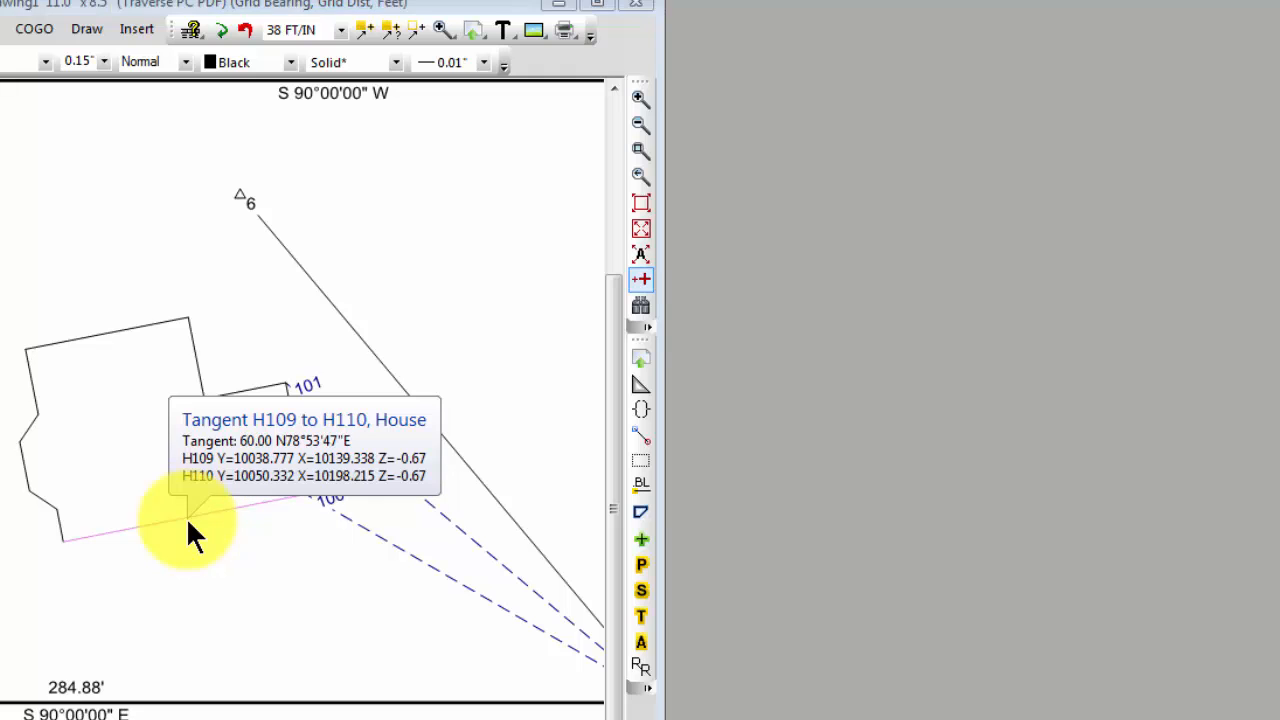
double_click(186, 517)
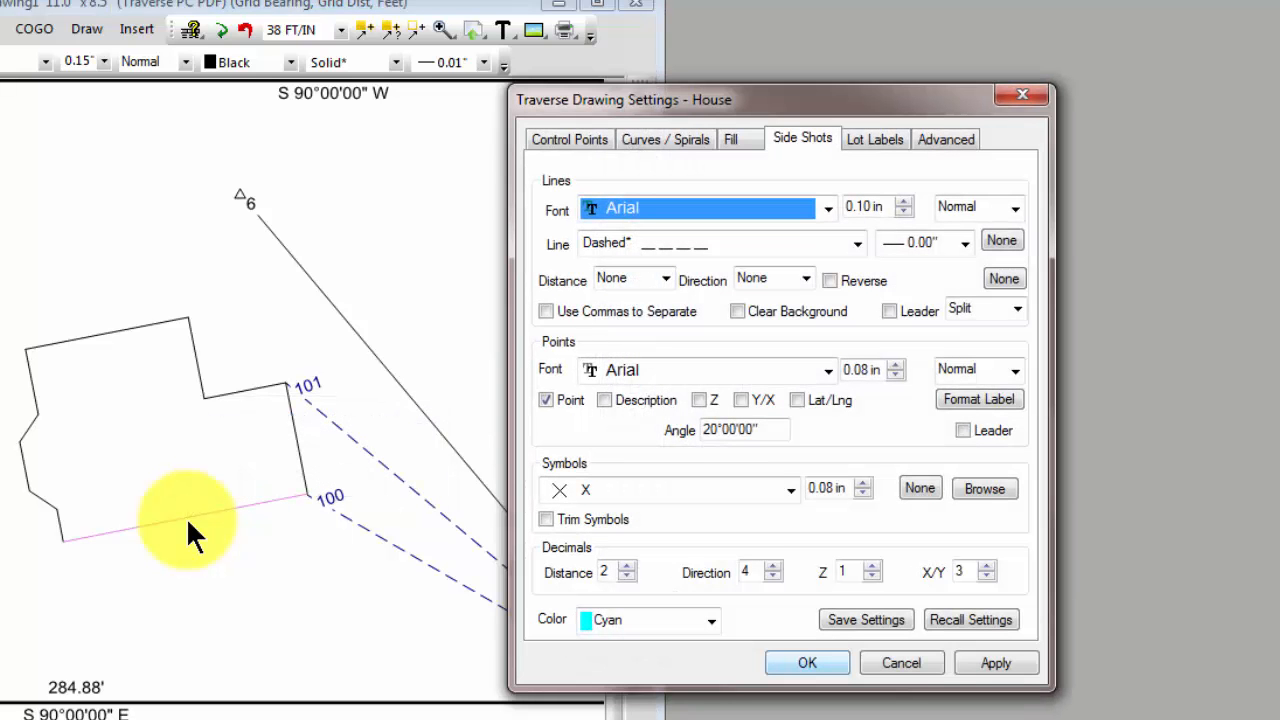
left_click(584, 143)
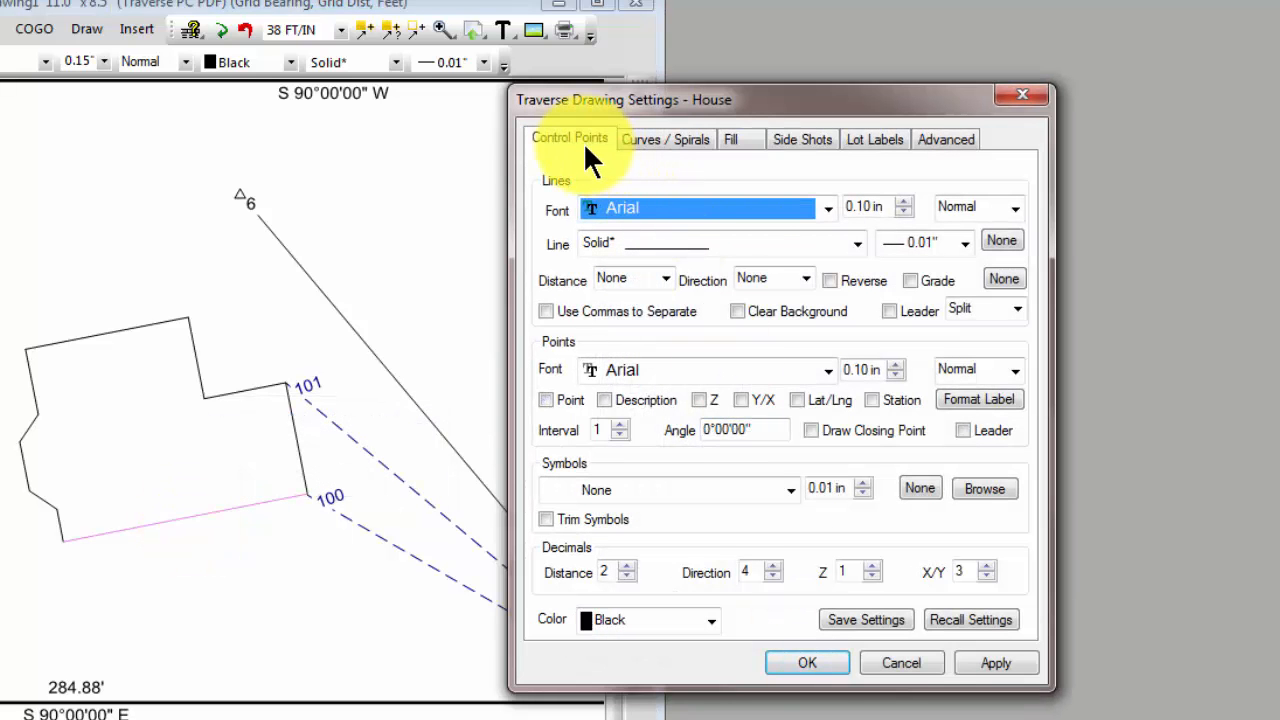
left_click(664, 278)
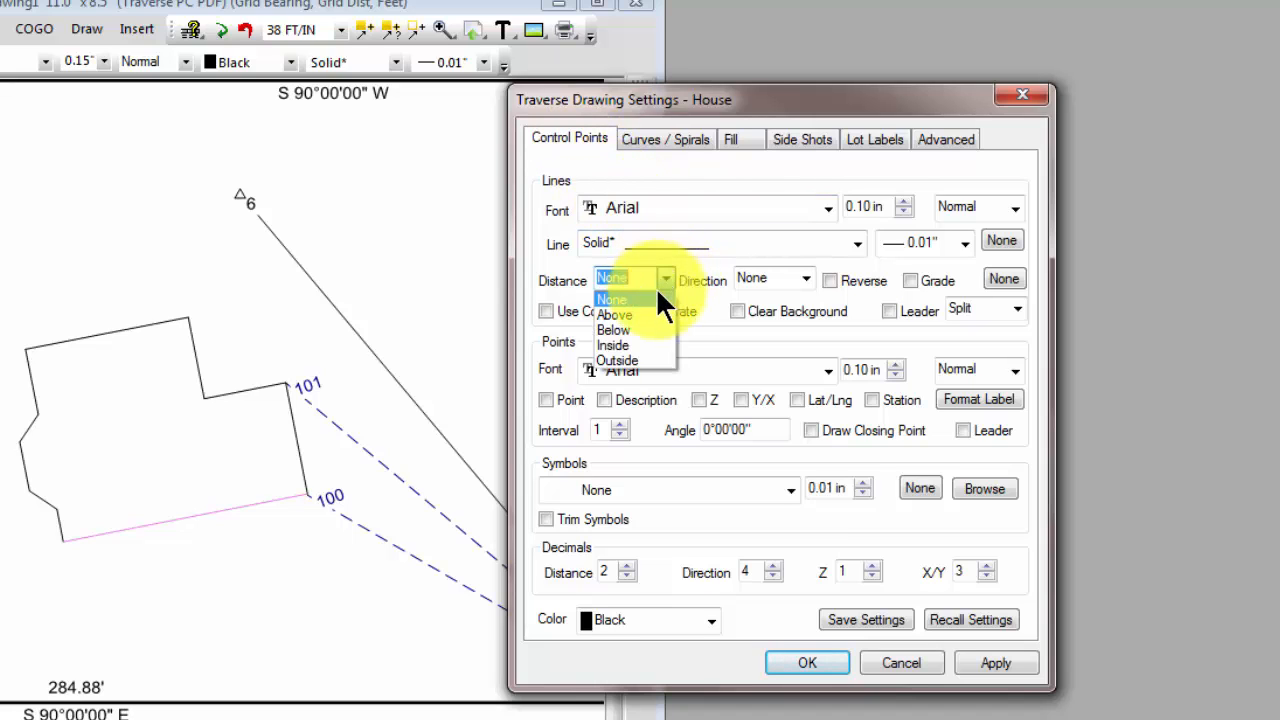
left_click(618, 360)
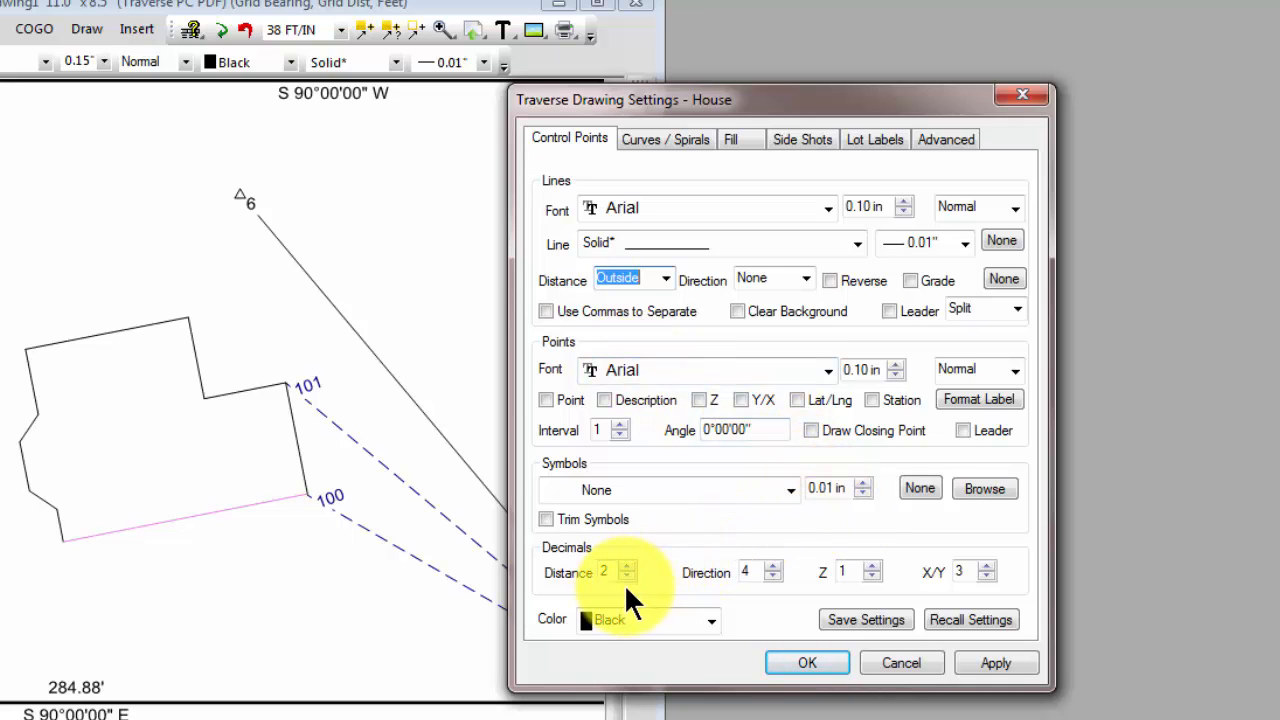
left_click(797, 662)
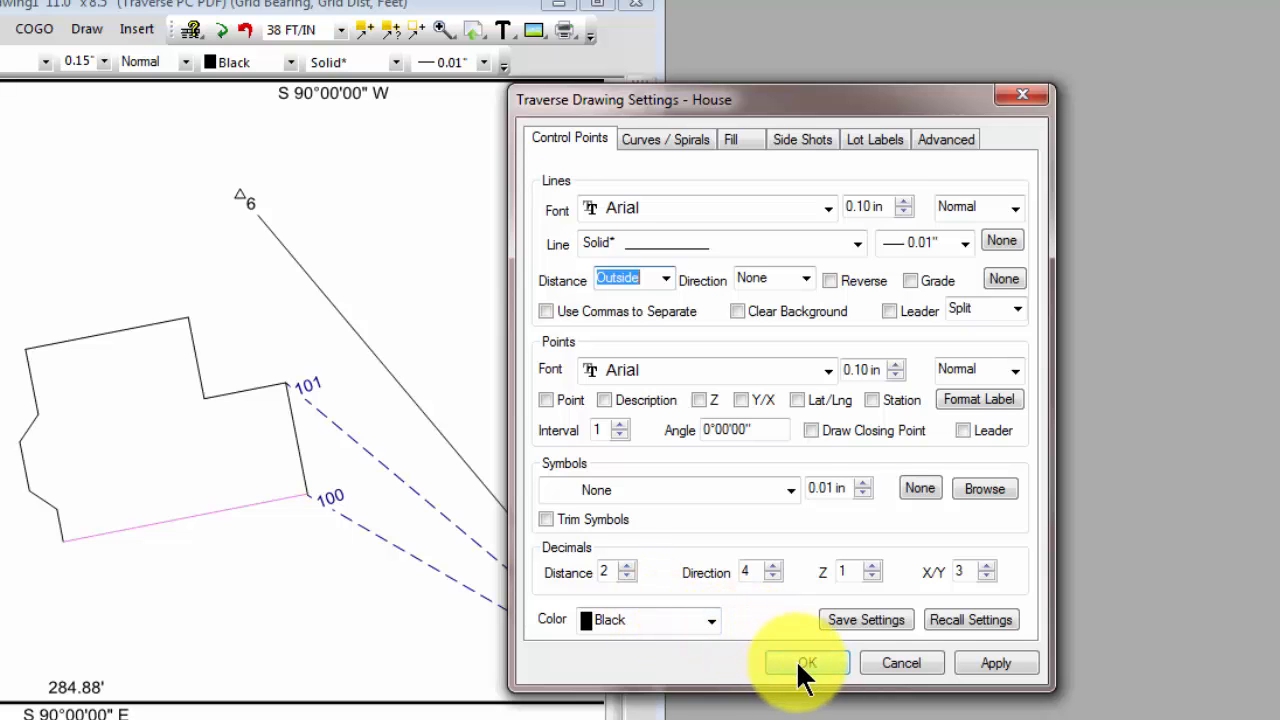